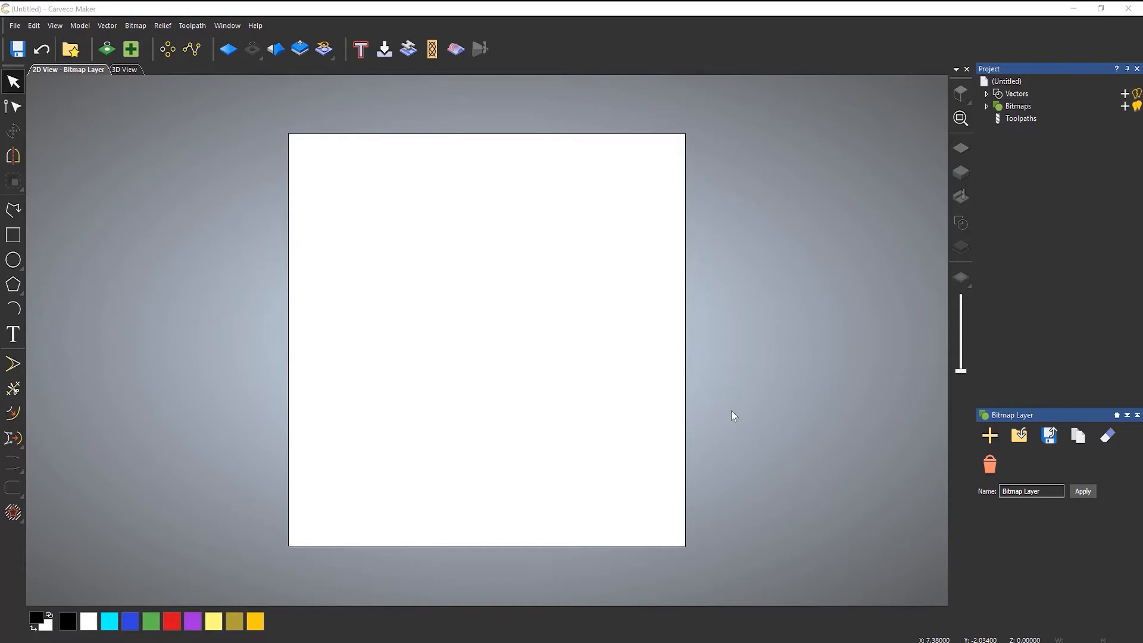
View the sparrow-1, Vintage-sun-compass-rose and friends-PCVQB56 bitmap layers one after another.
click(987, 106)
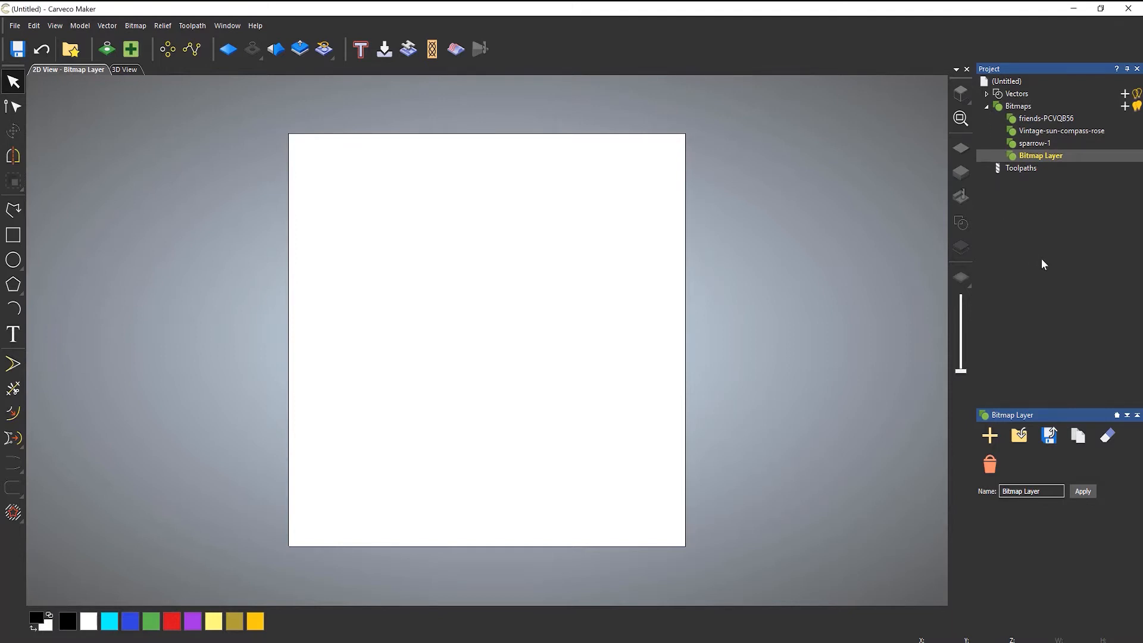
click(1036, 143)
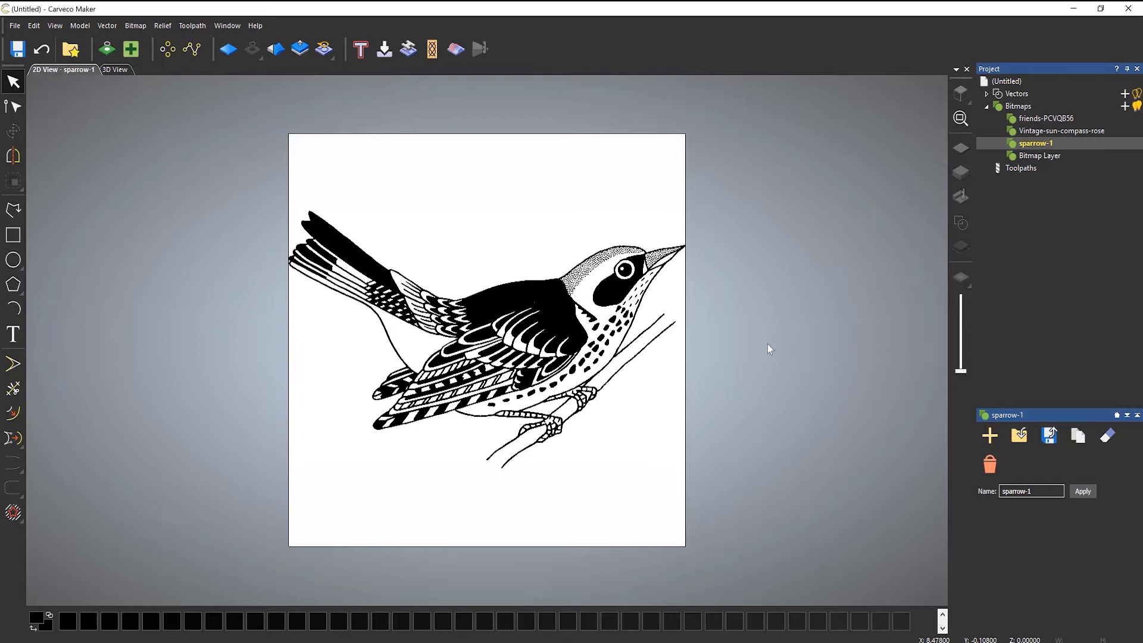
click(1033, 132)
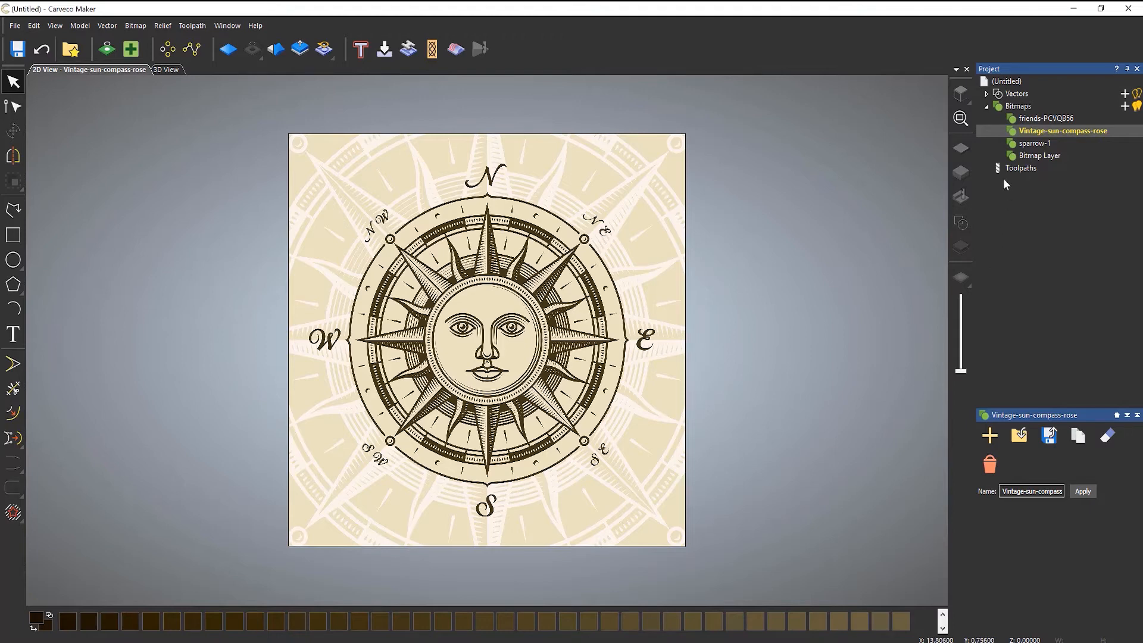
click(1029, 118)
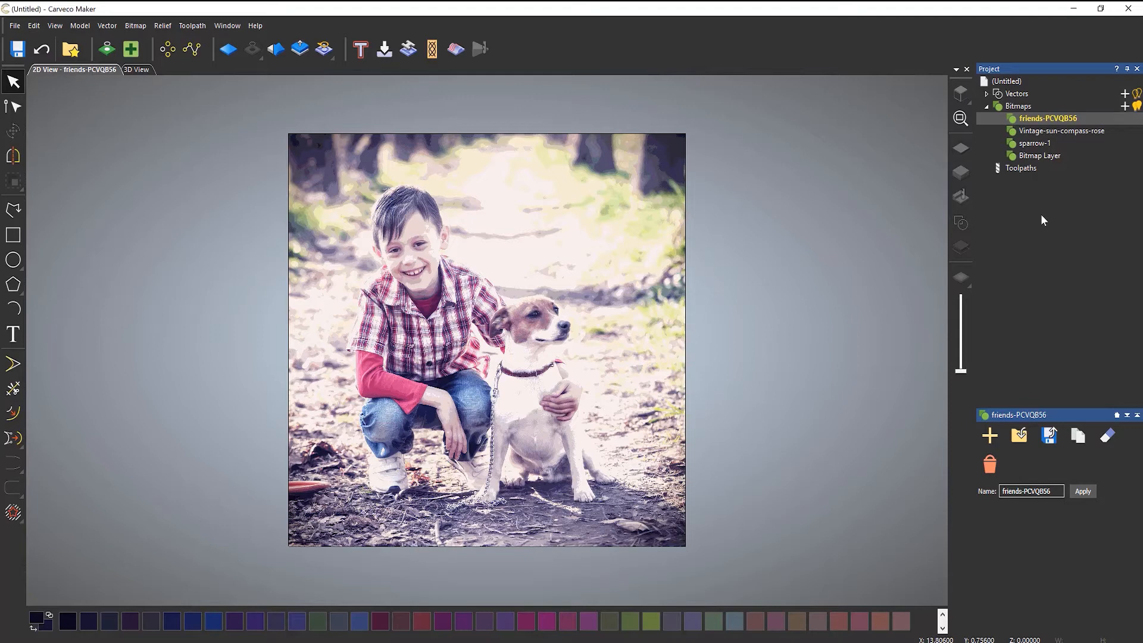
Activate the sparrow-1 bitmap layer, start Bitmap to Vector, and look through the image's colour palette.
click(1035, 144)
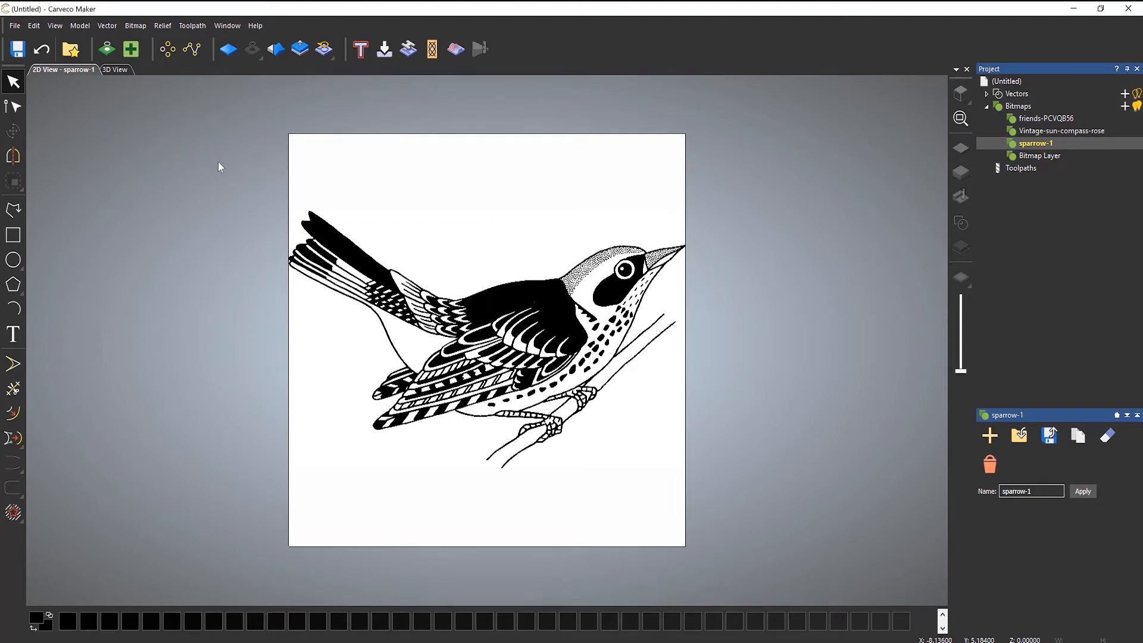
click(109, 52)
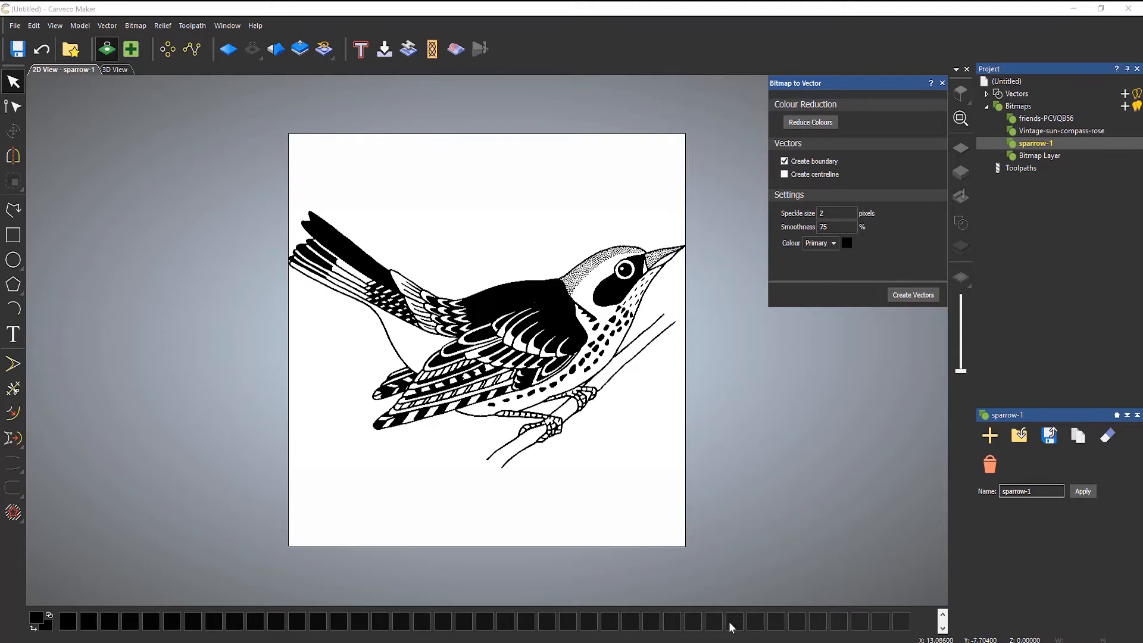
click(943, 629)
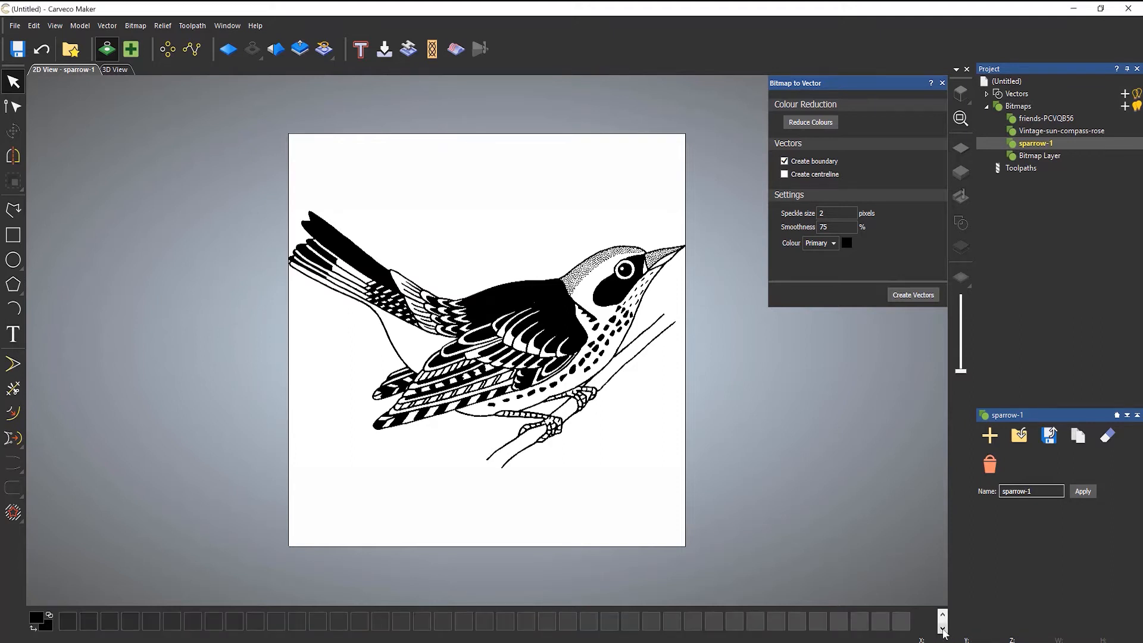
click(943, 628)
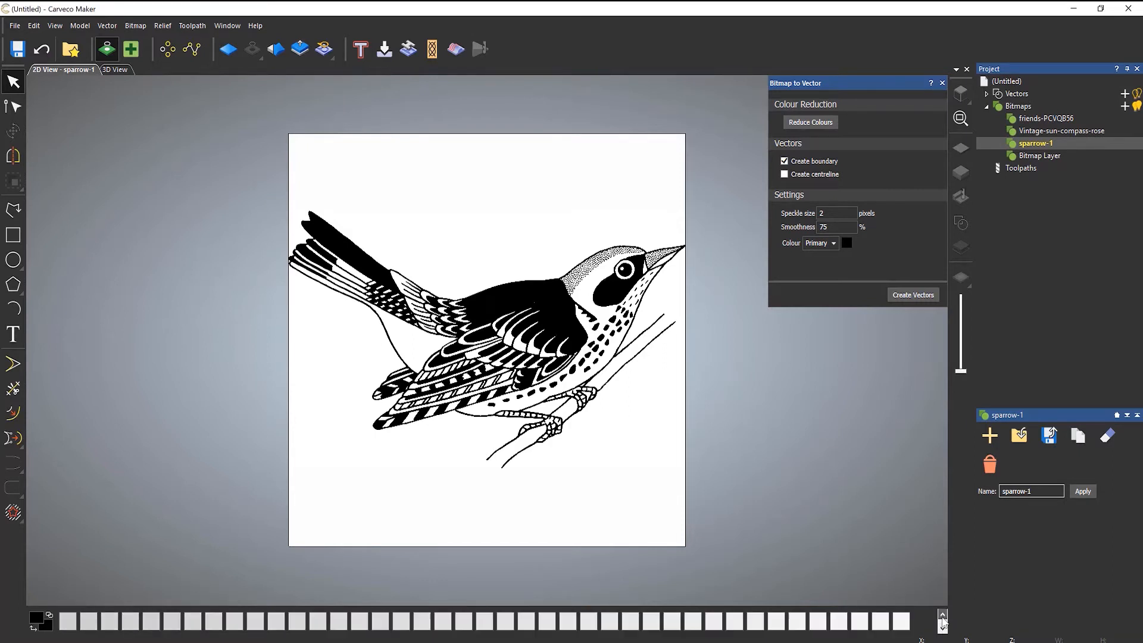
click(943, 621)
click(943, 624)
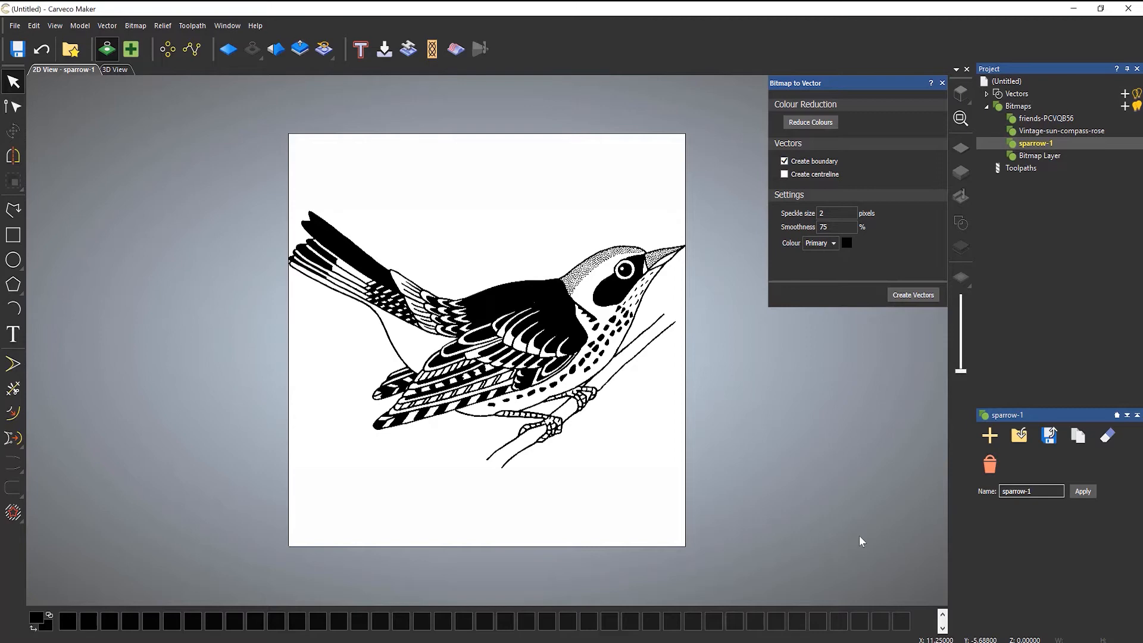
scroll(859, 536, down, 2)
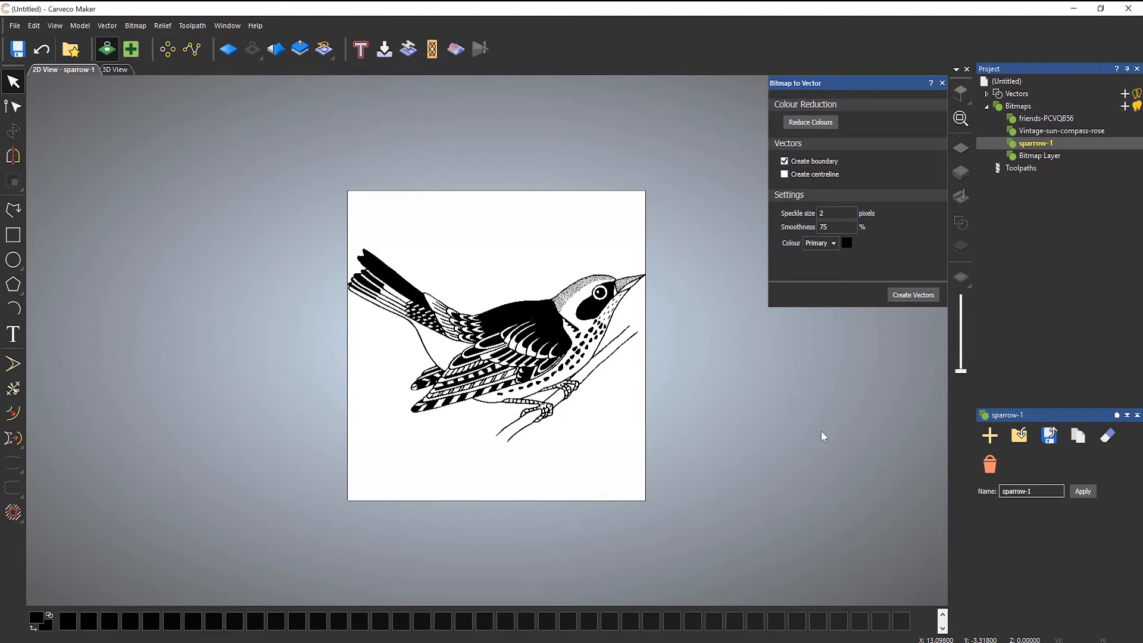
Reduce the sparrow bitmap to a maximum of 2 colours.
click(811, 124)
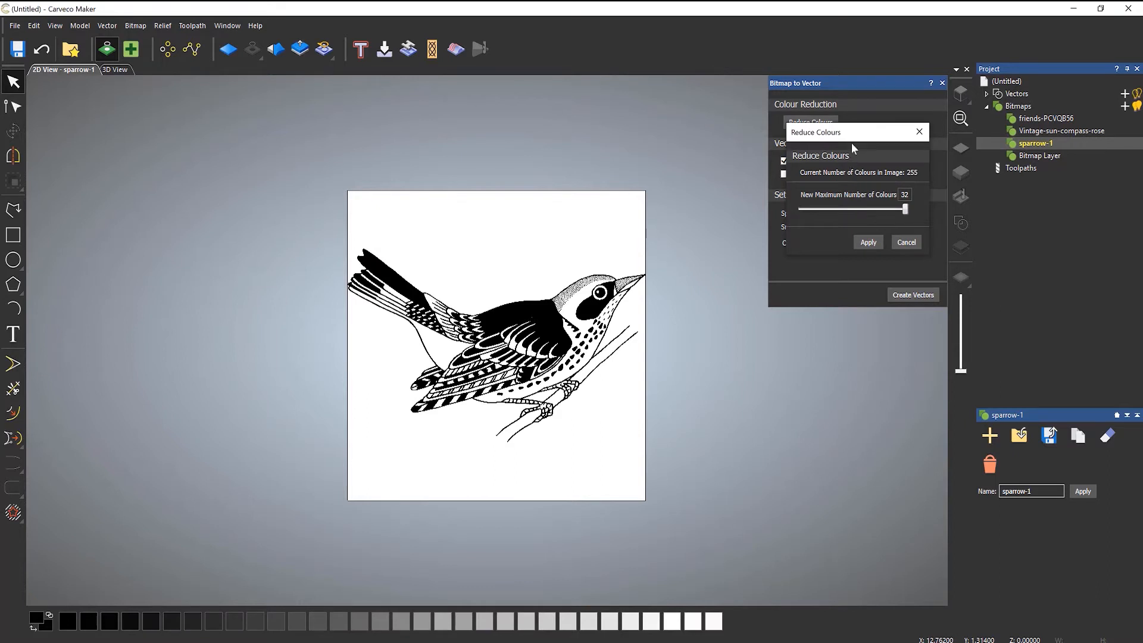
drag(852, 144, 834, 340)
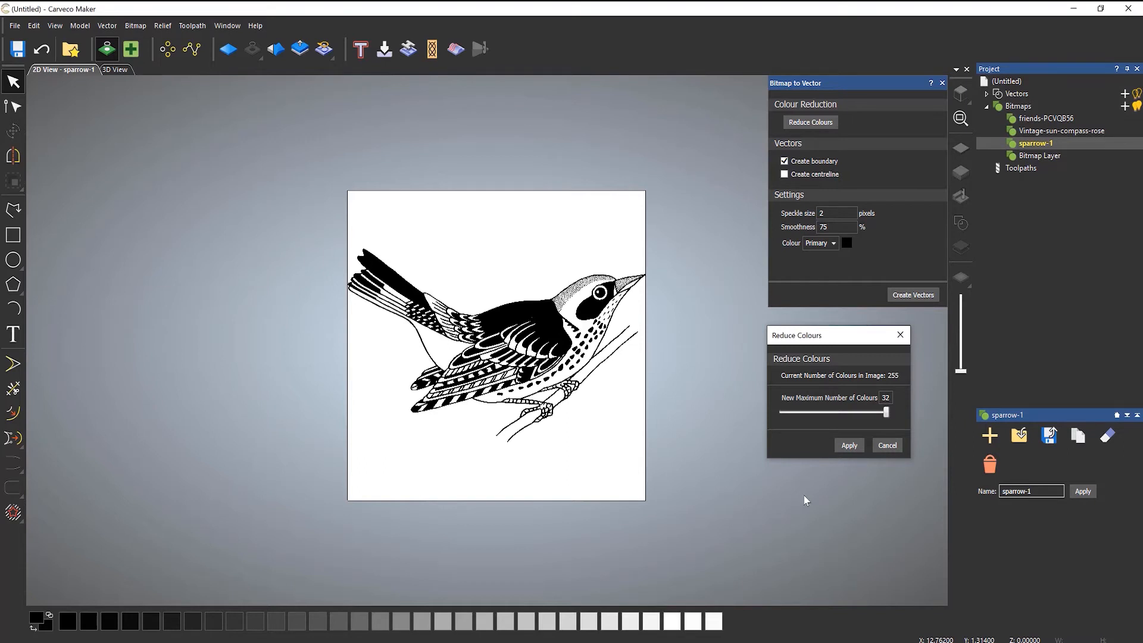
drag(887, 412, 777, 421)
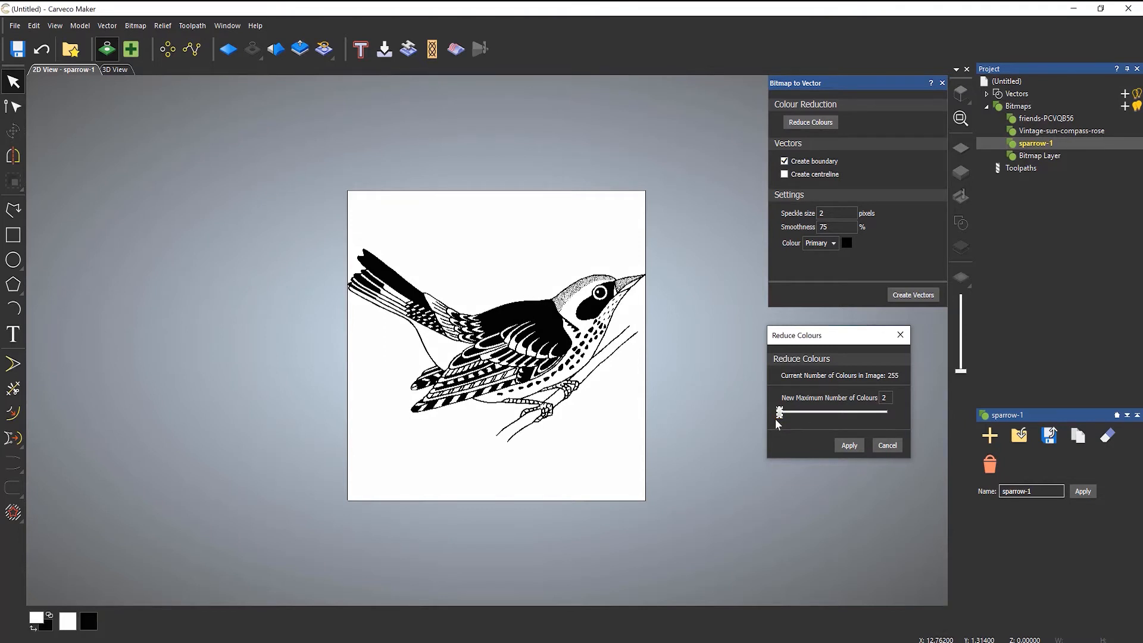
click(849, 445)
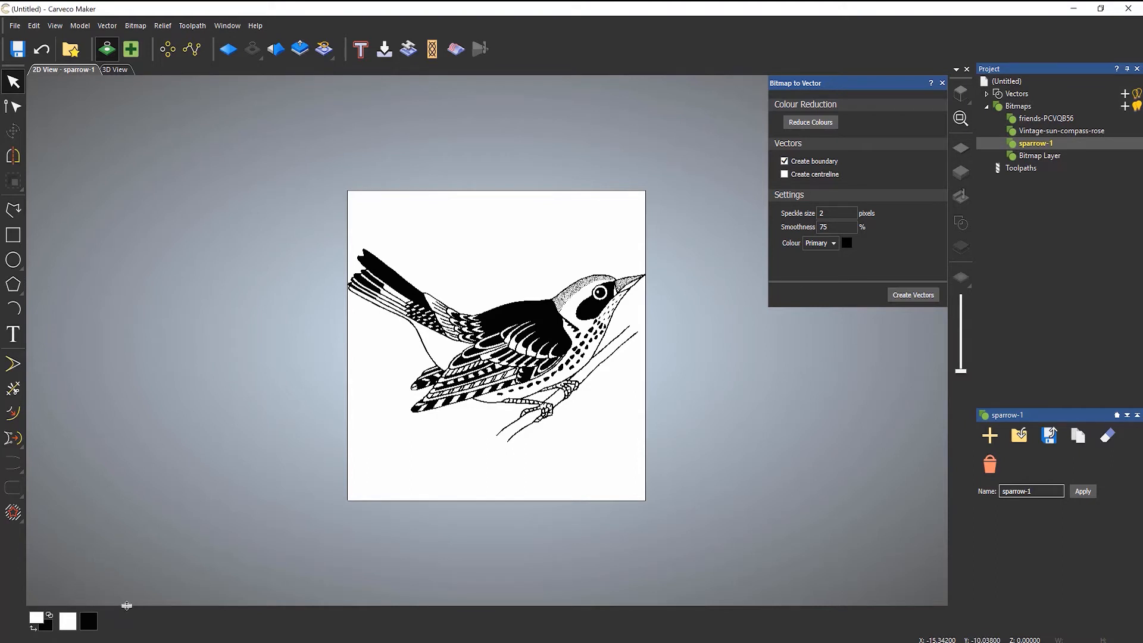
Set black as the primary colour and white as the secondary colour.
click(90, 621)
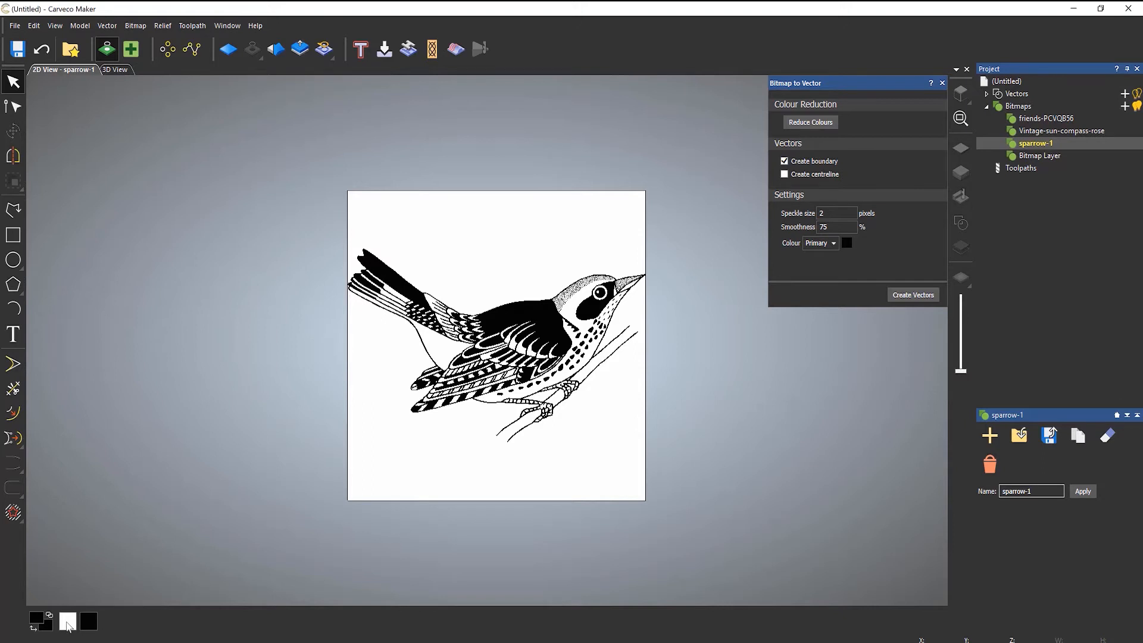
right_click(67, 622)
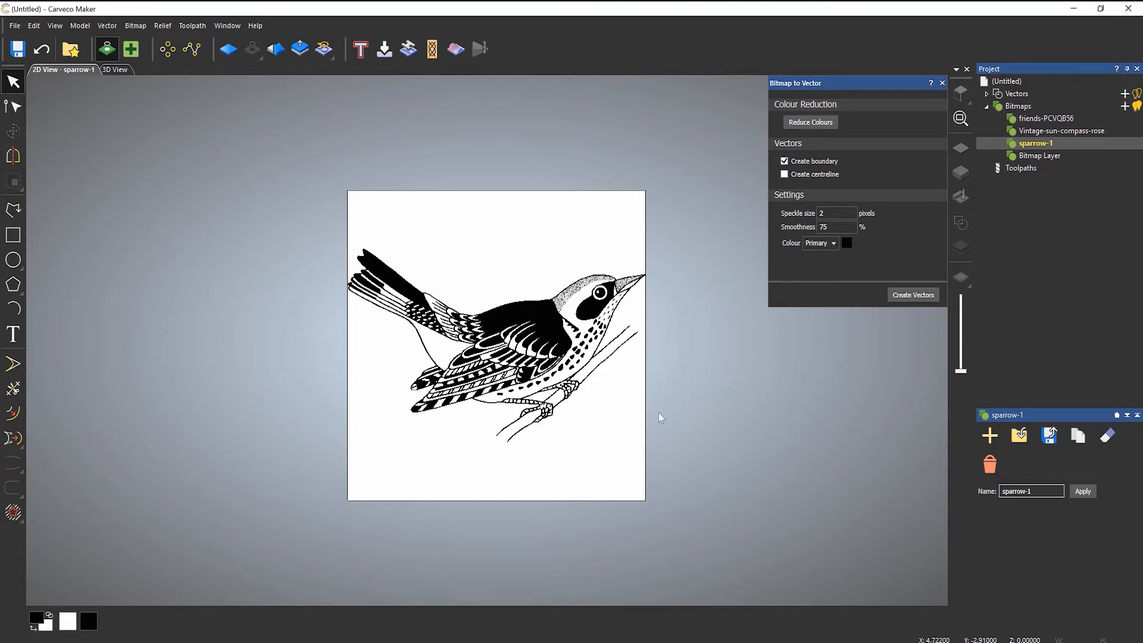
Try Secondary as the colour to trace and return the setting to Primary.
click(833, 244)
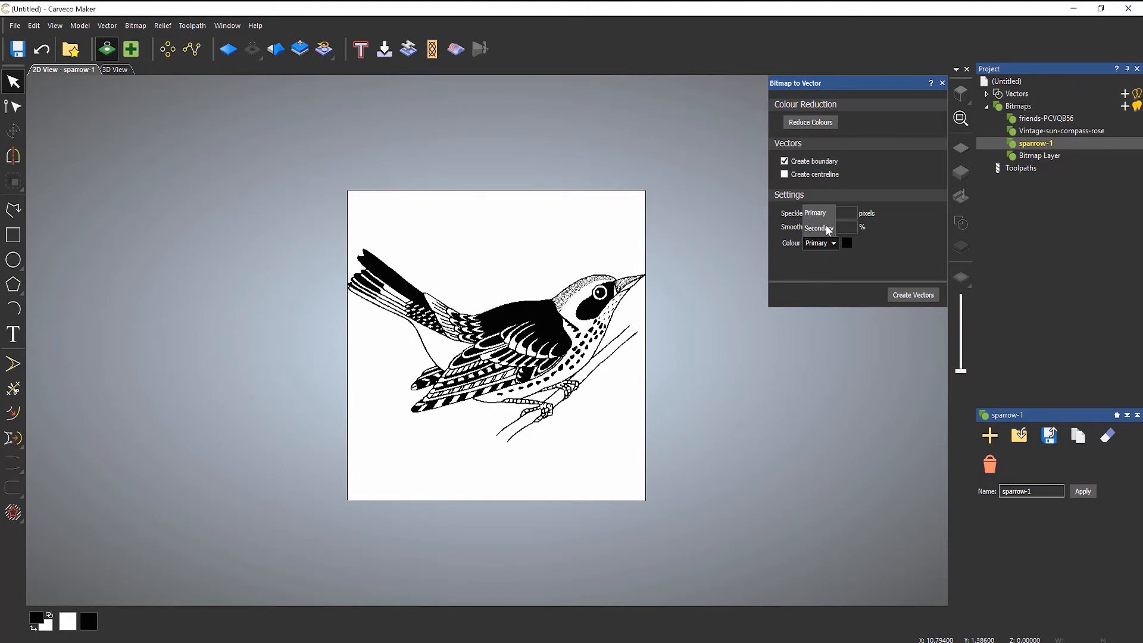
click(829, 228)
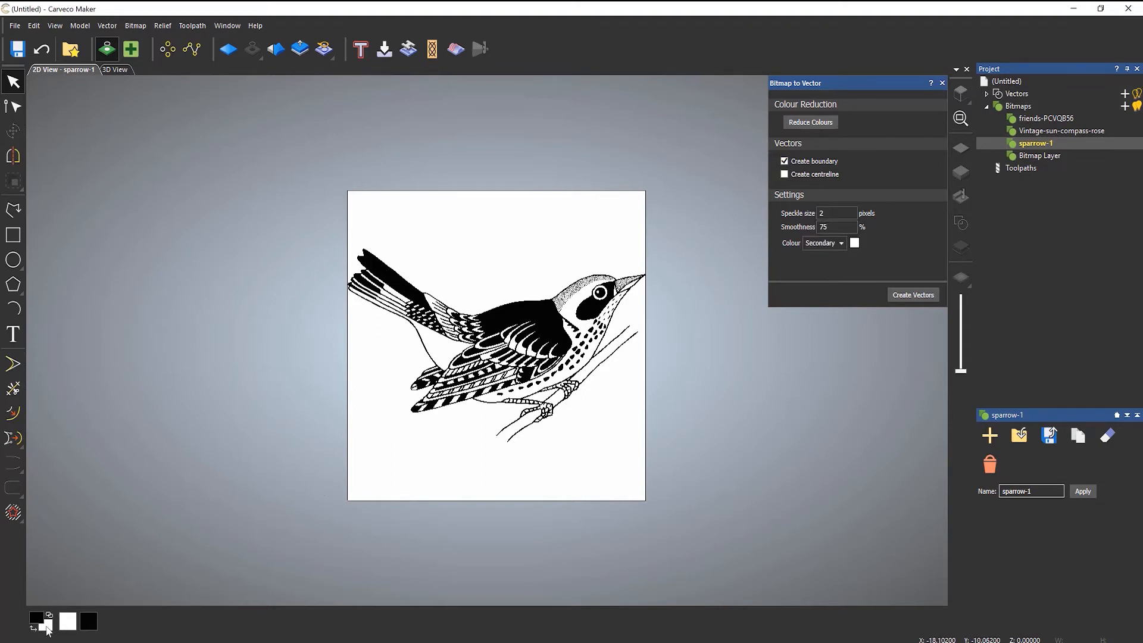
click(833, 244)
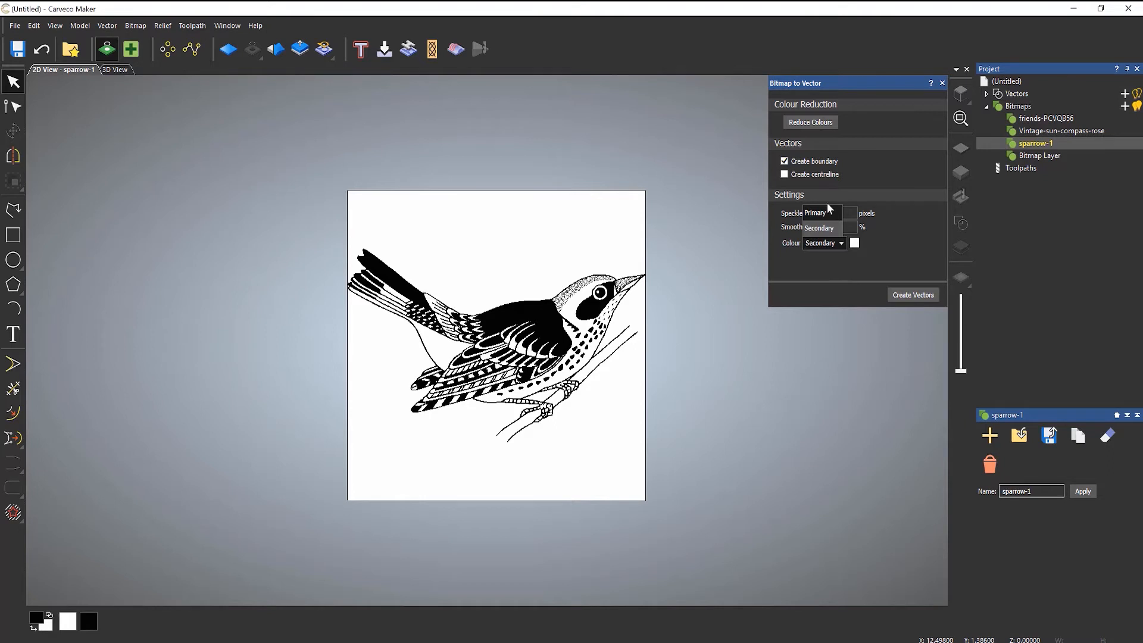
click(827, 215)
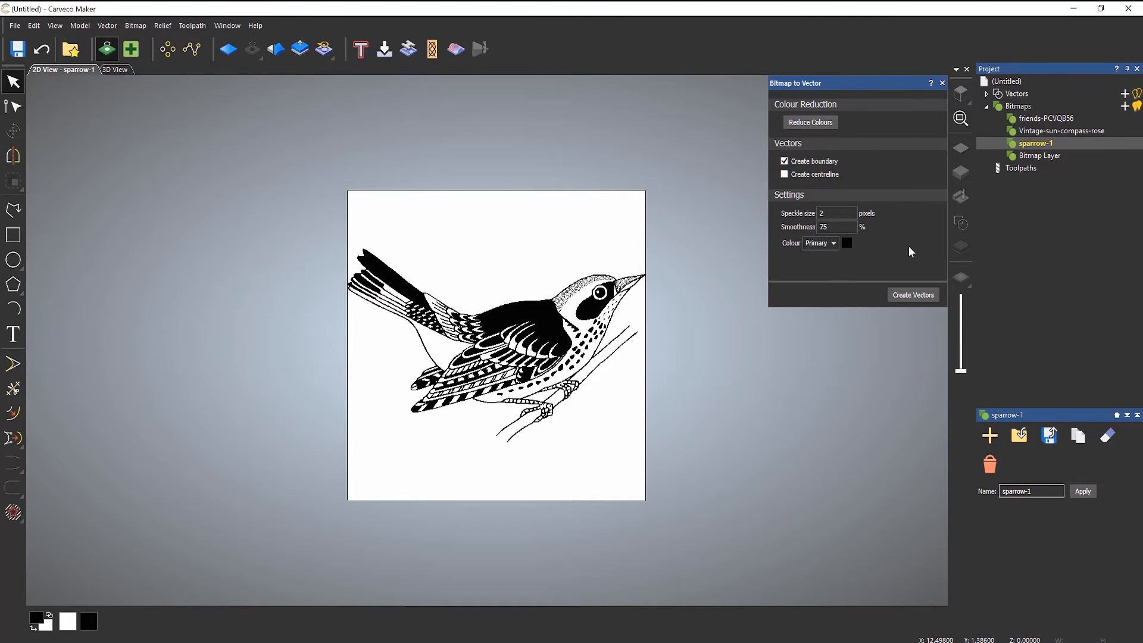
Create boundary vectors from the sparrow's primary colour and fade the bitmap behind them.
click(908, 296)
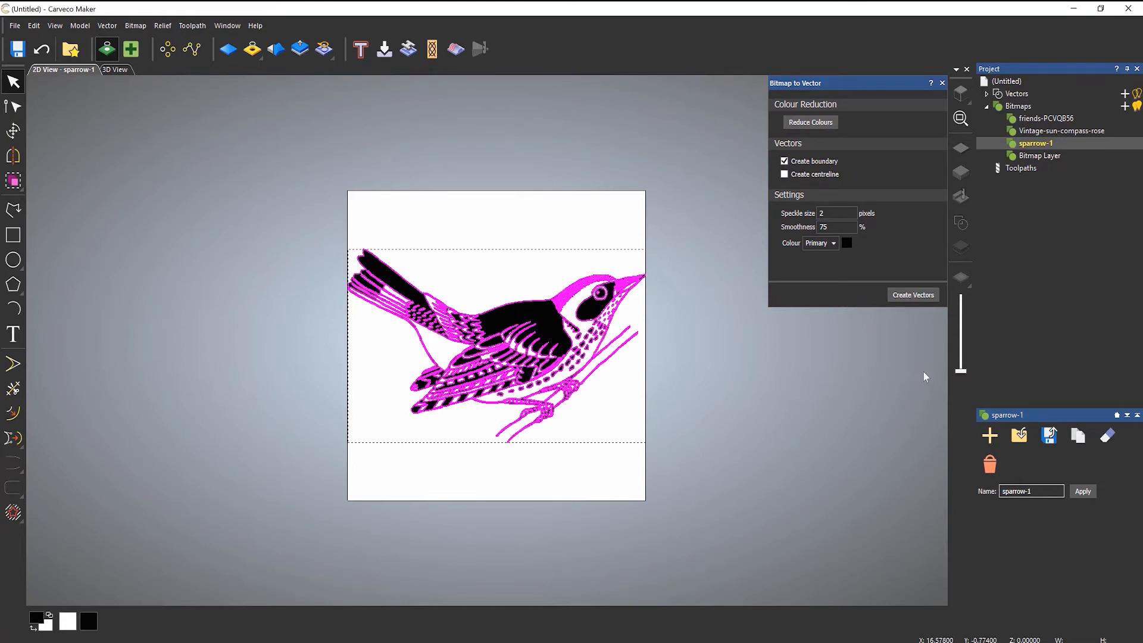
drag(960, 372, 963, 294)
Examine up close how the boundary vectors follow the pixel edges of the sparrow's feathers and body.
scroll(506, 327, up, 3)
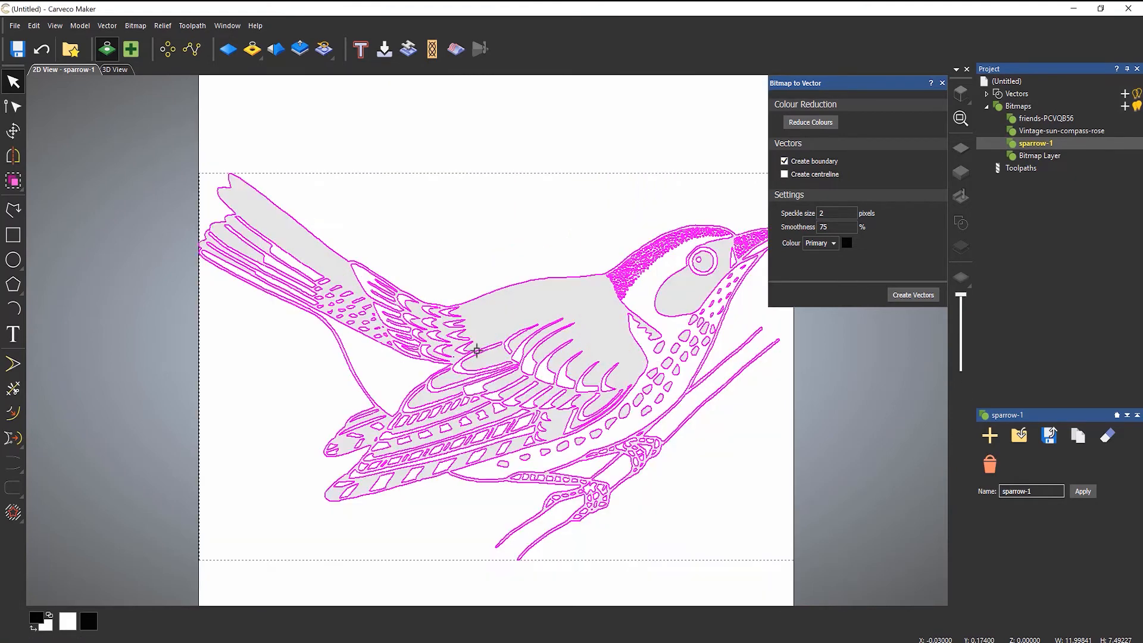
scroll(565, 292, up, 3)
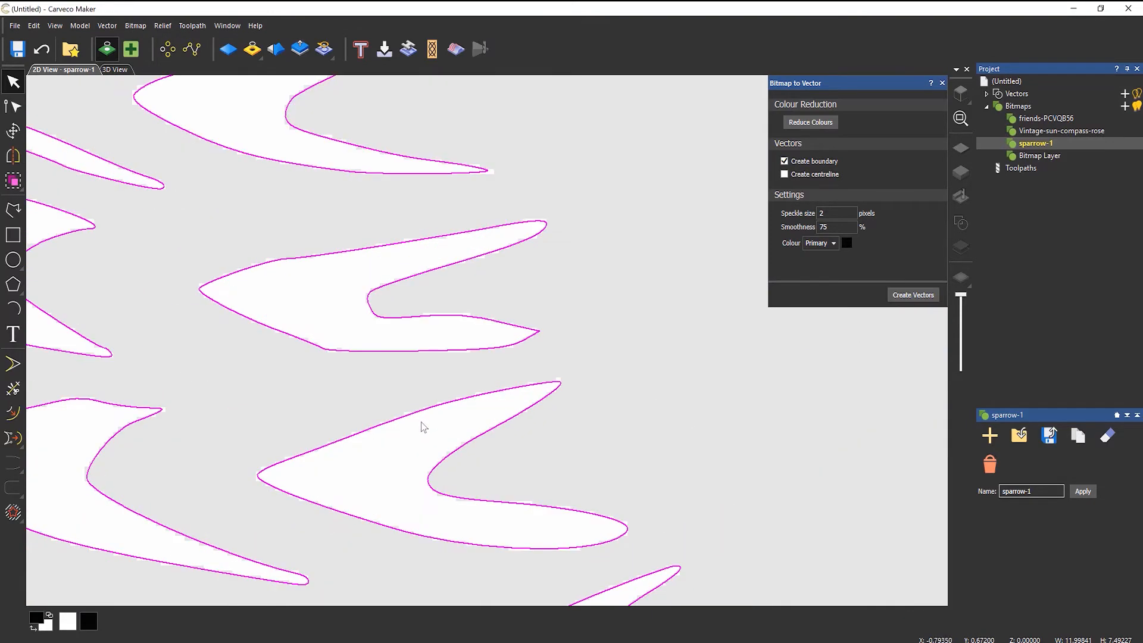
scroll(422, 427, down, 3)
scroll(548, 209, up, 5)
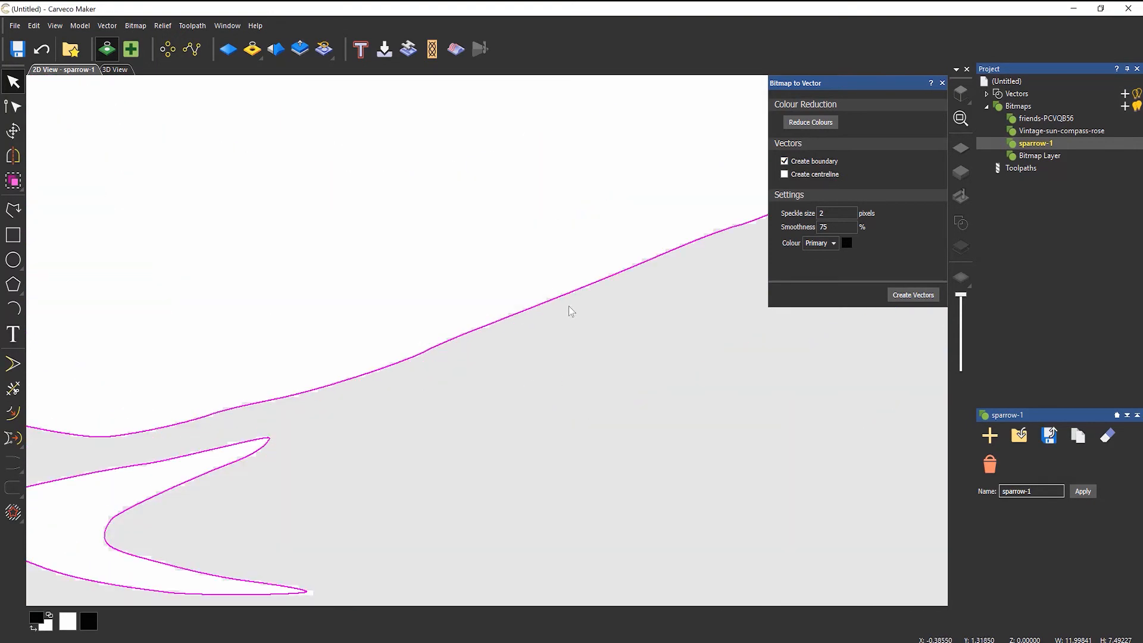
scroll(545, 320, up, 2)
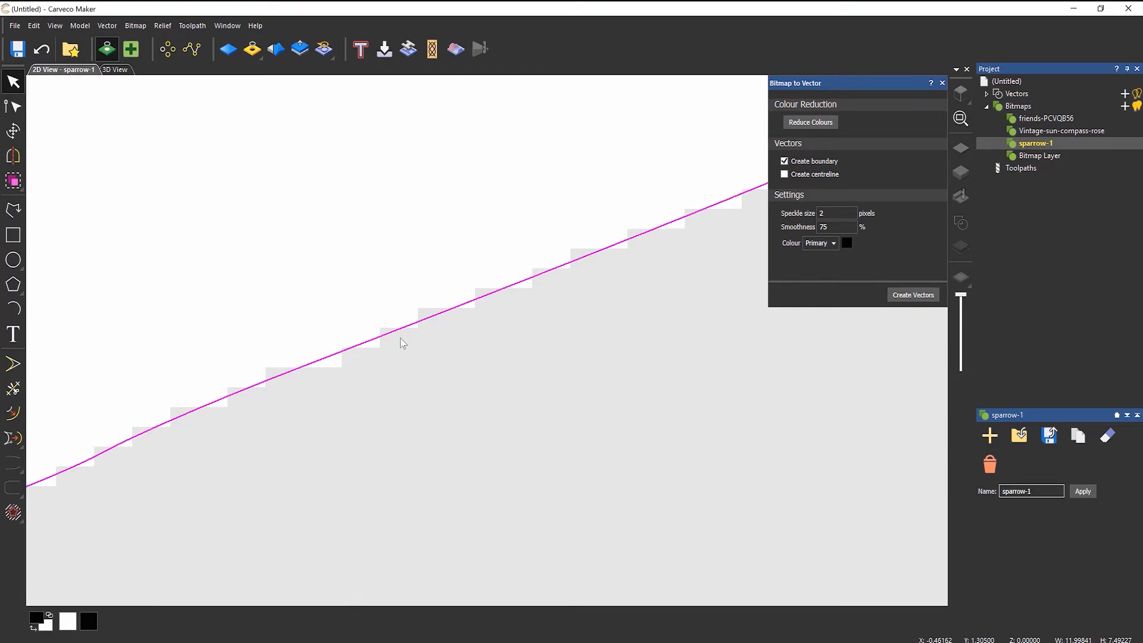
scroll(401, 338, down, 5)
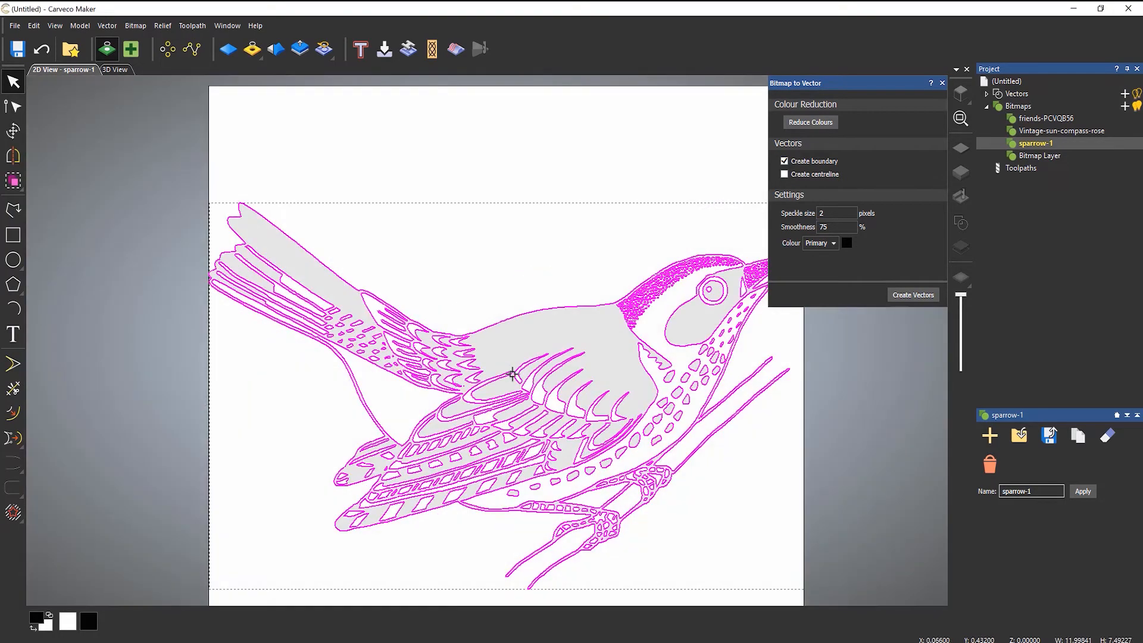
middle_drag(524, 265, 445, 198)
scroll(465, 257, up, 2)
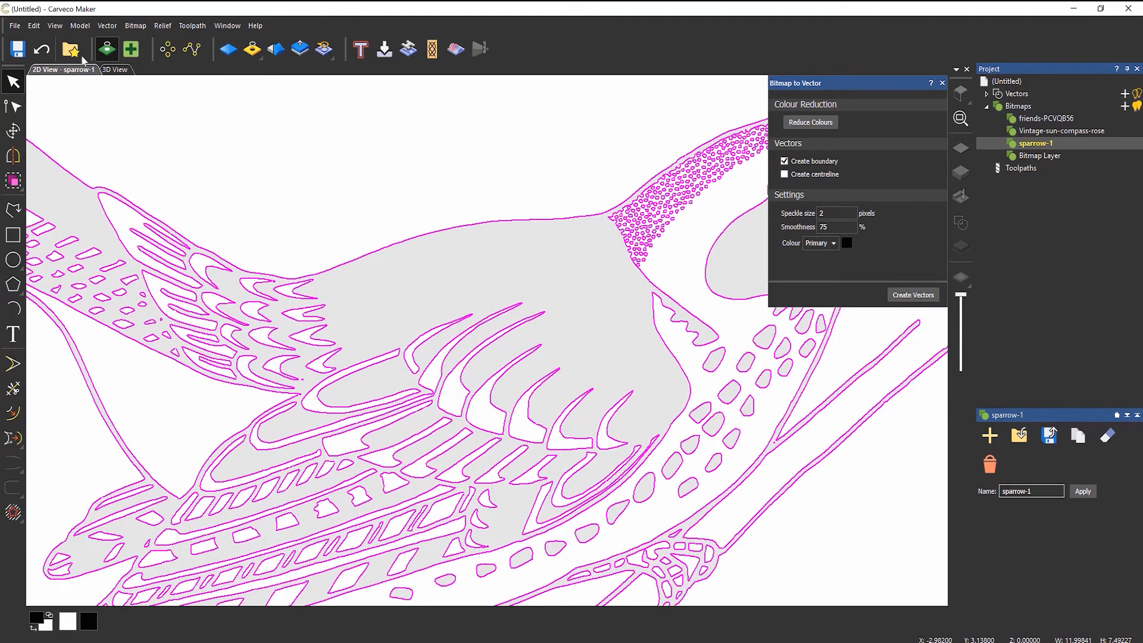
Undo the boundary vectors and create only centreline vectors from the sparrow bitmap as disconnected open vectors.
click(42, 50)
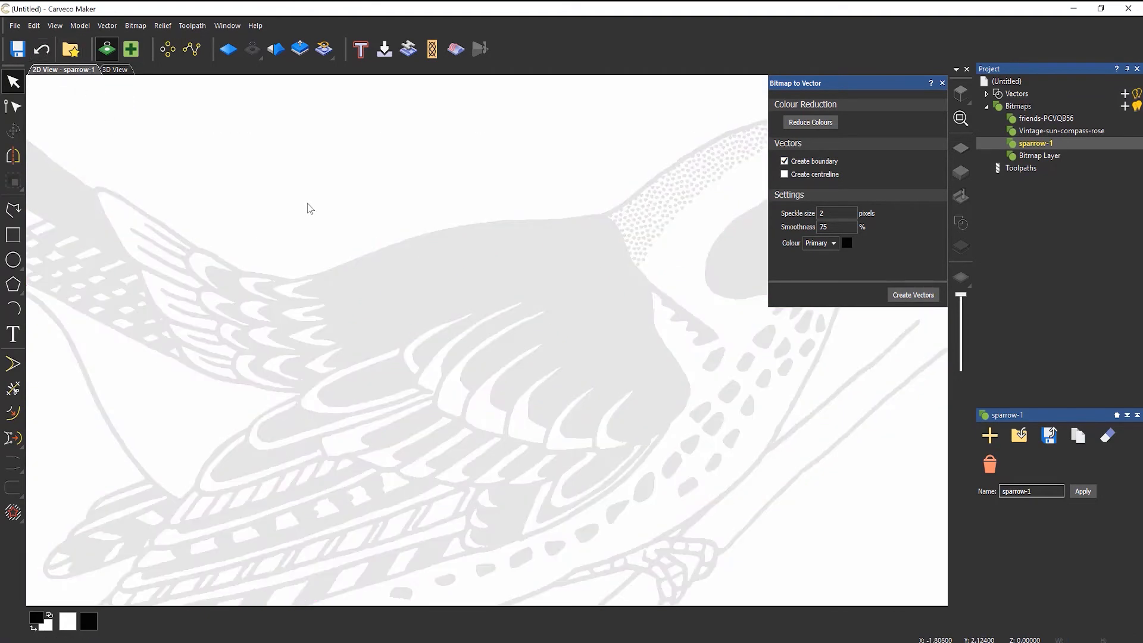
click(784, 173)
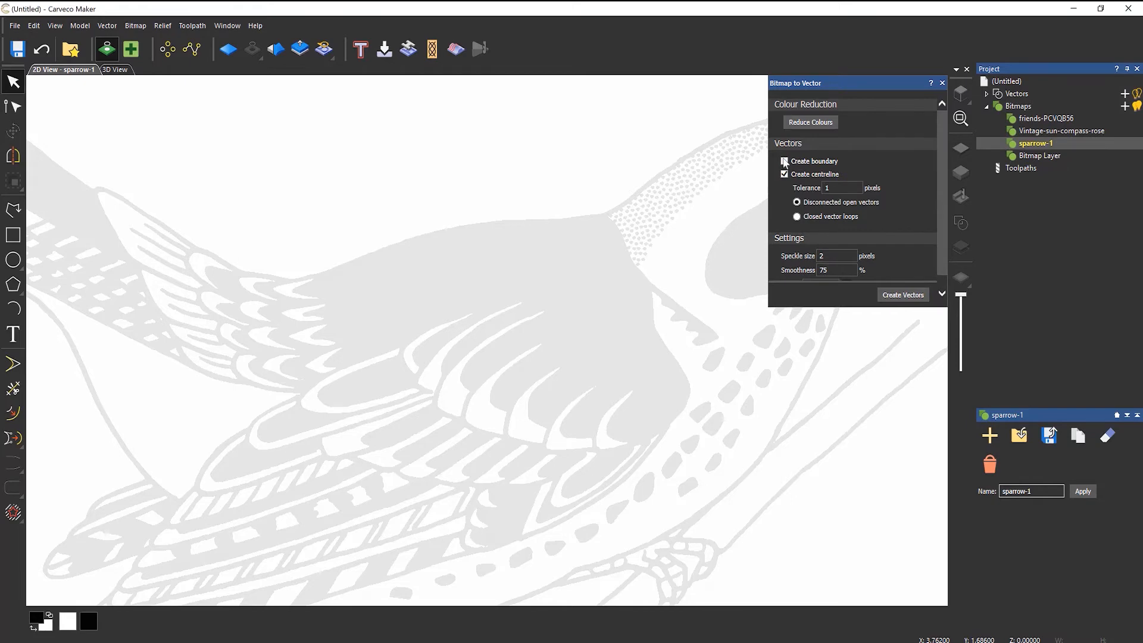
click(784, 162)
click(900, 296)
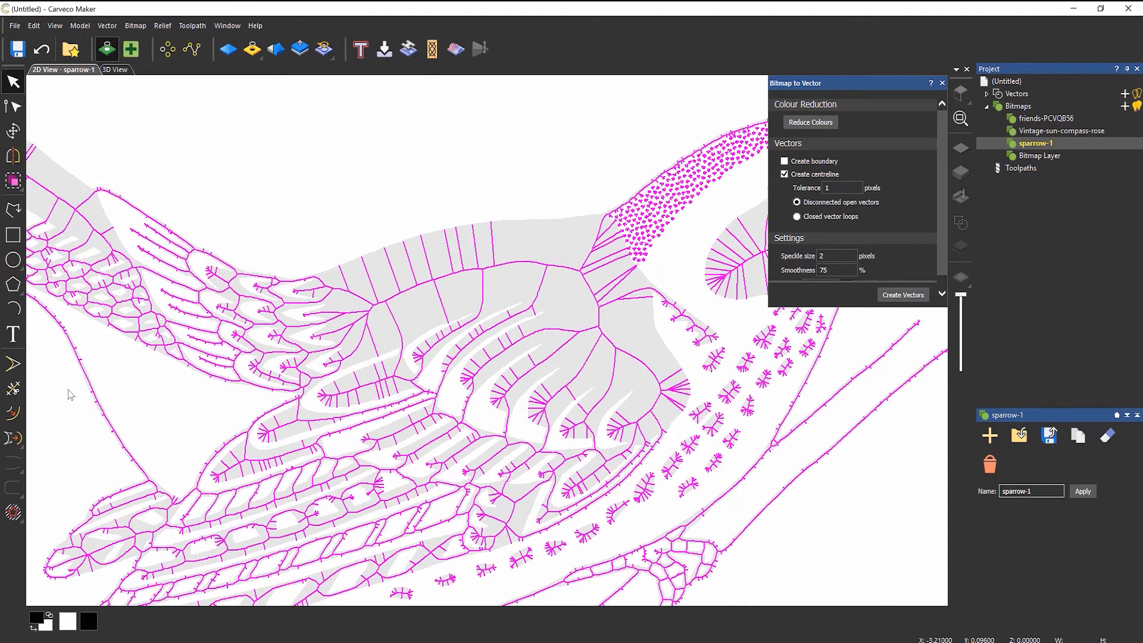
Inspect the centreline along the thin leg line by selecting its short side spurs and a main segment individually.
scroll(69, 392, up, 4)
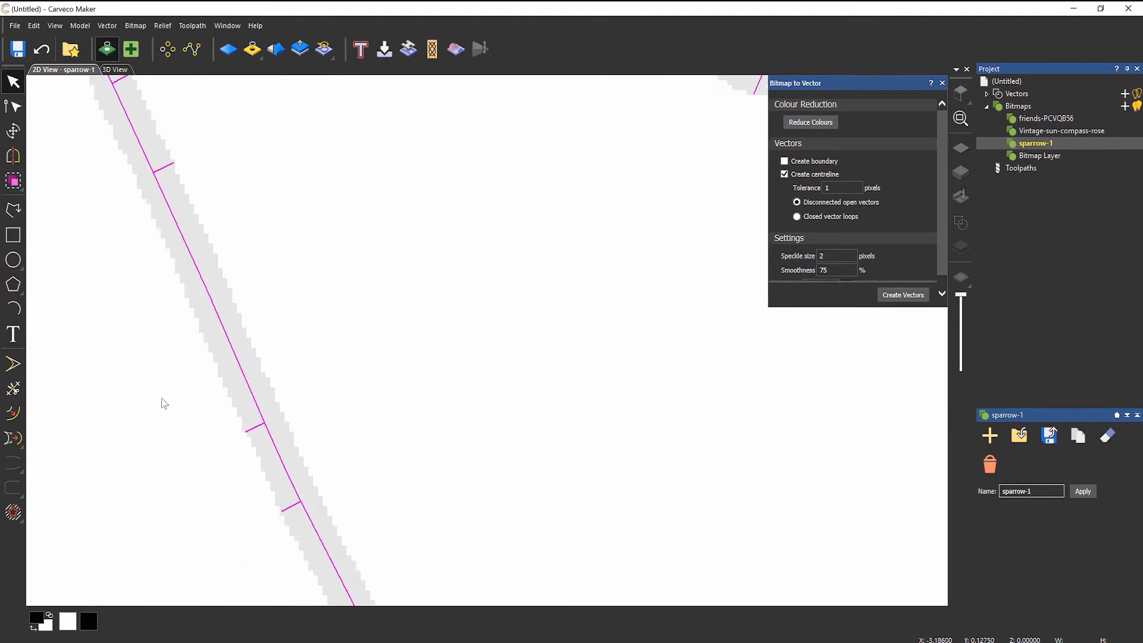
click(293, 416)
click(256, 427)
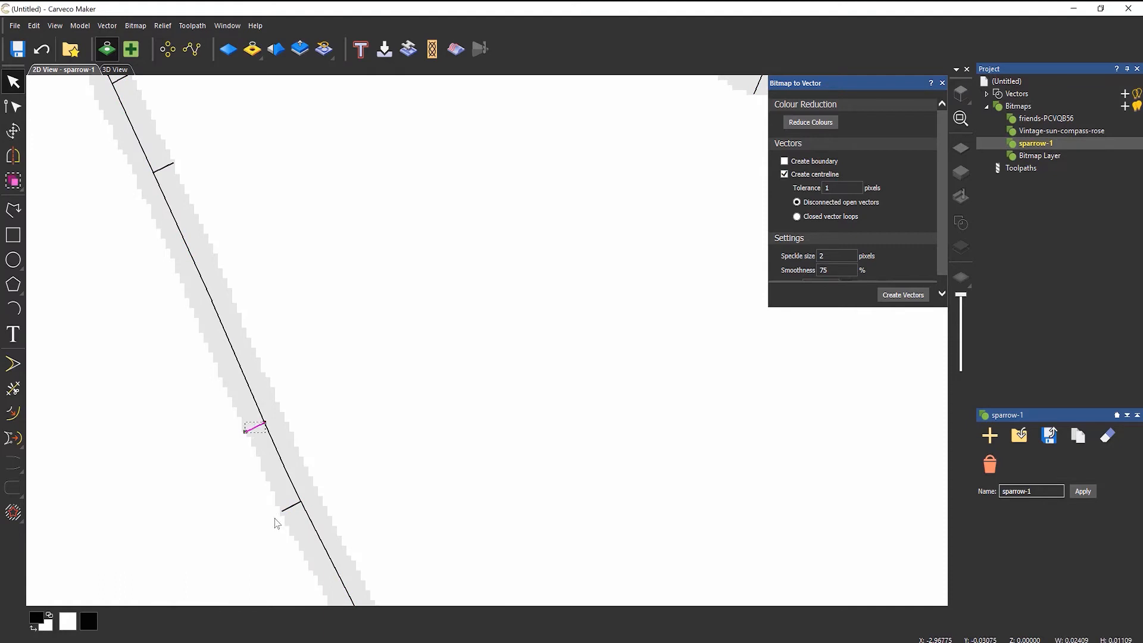
click(293, 506)
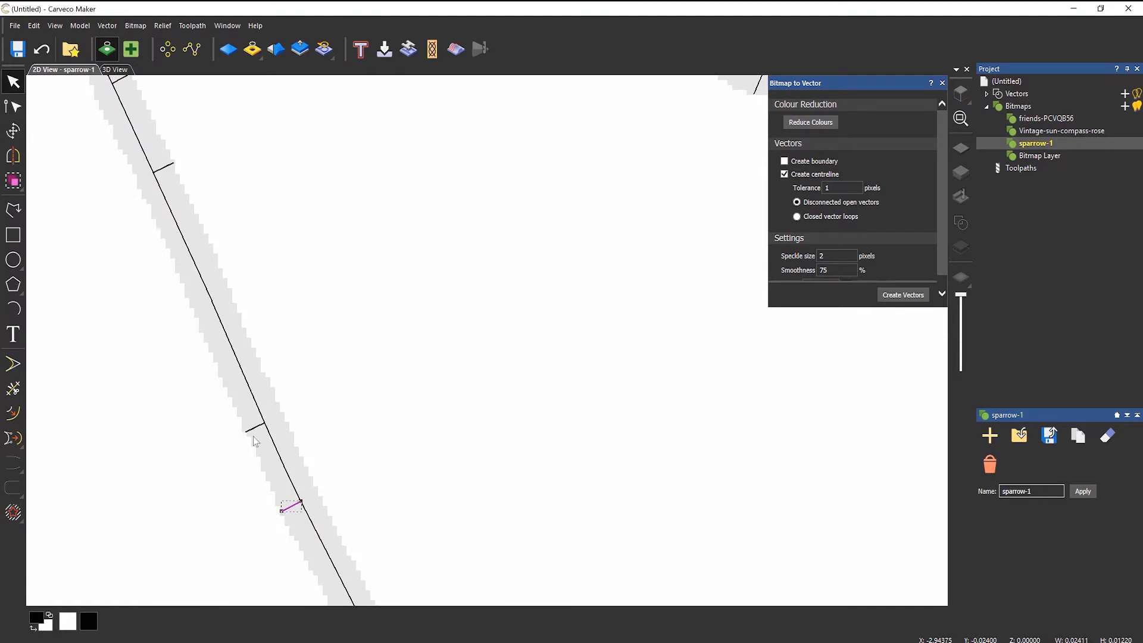
click(169, 171)
click(292, 250)
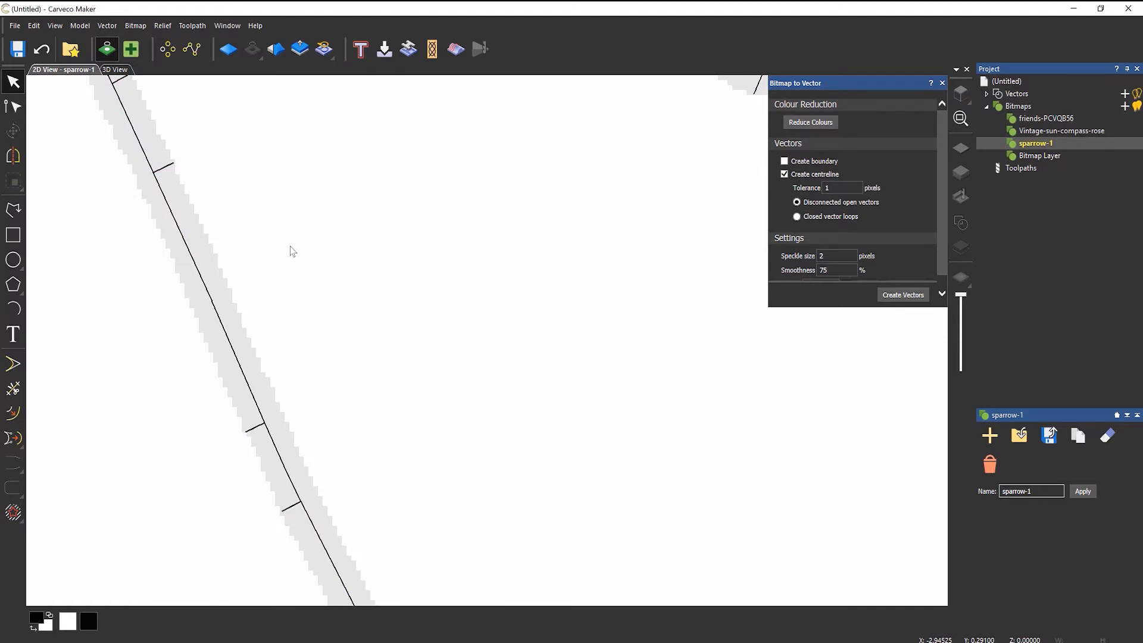
click(208, 290)
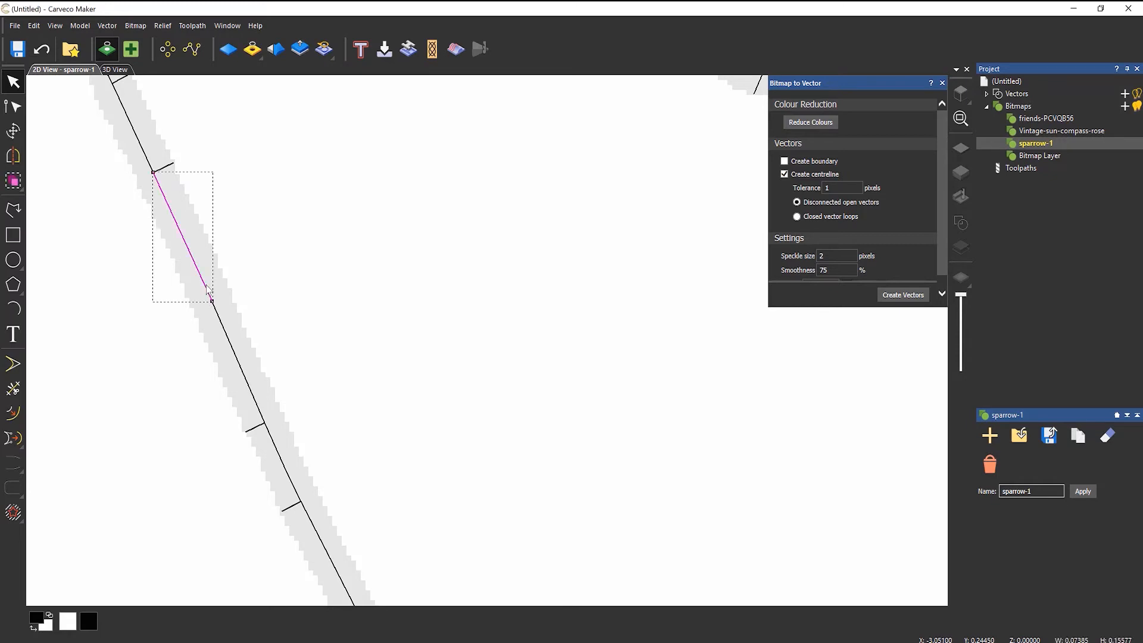
Check further individual centreline segments down the thin leg line, and compare them with the whole sparrow.
click(222, 325)
click(276, 448)
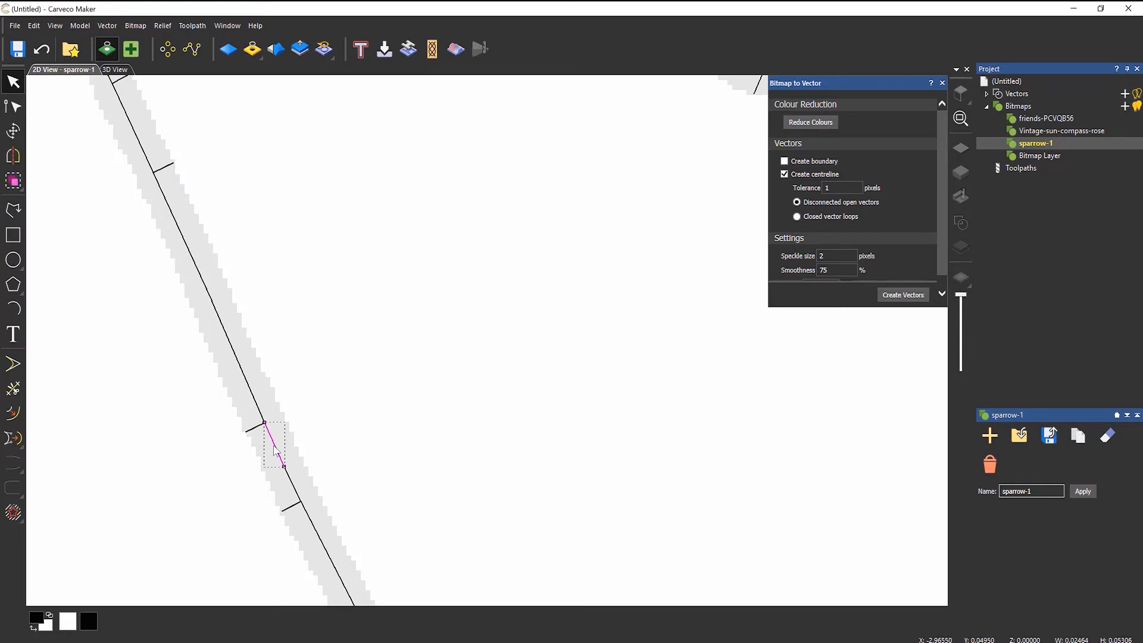
click(298, 499)
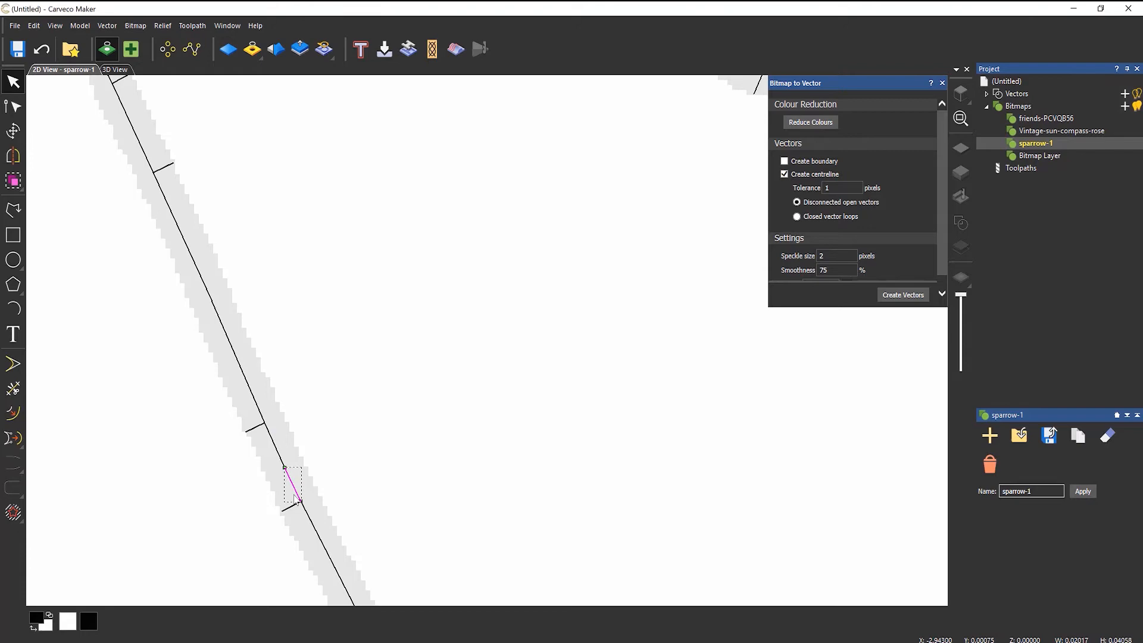
click(313, 527)
scroll(277, 410, down, 2)
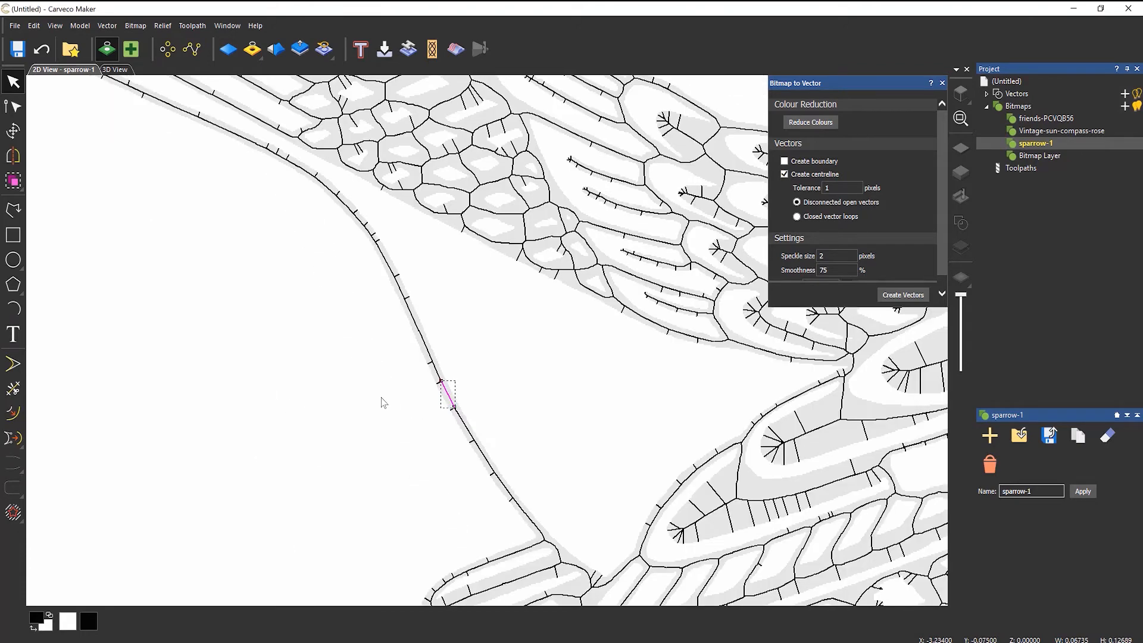
scroll(384, 400, down, 2)
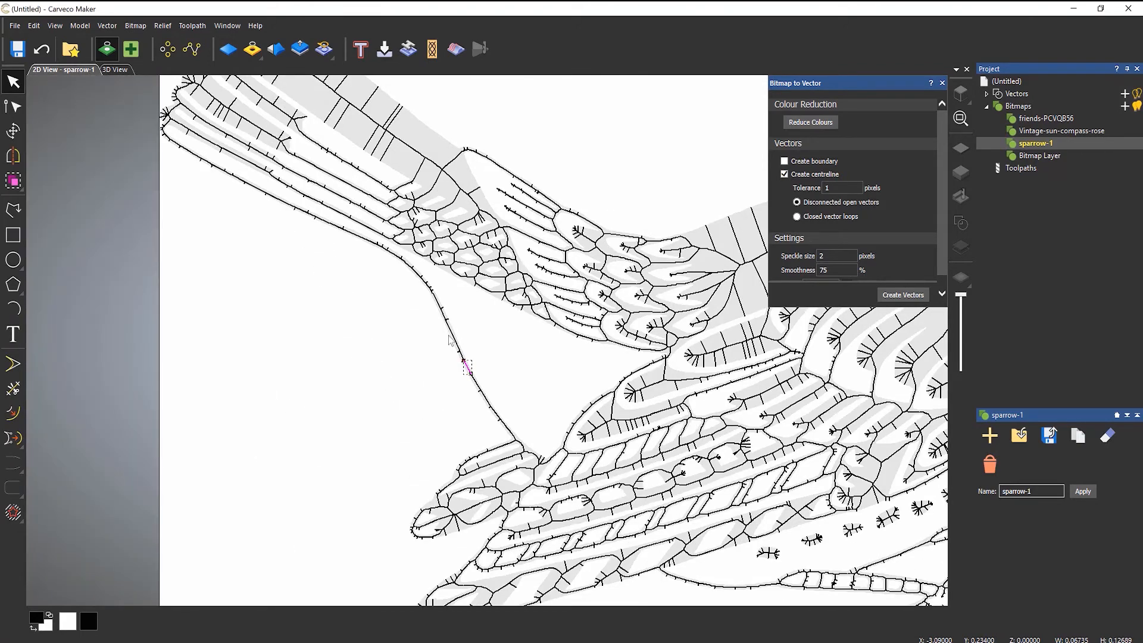
scroll(441, 343, down, 4)
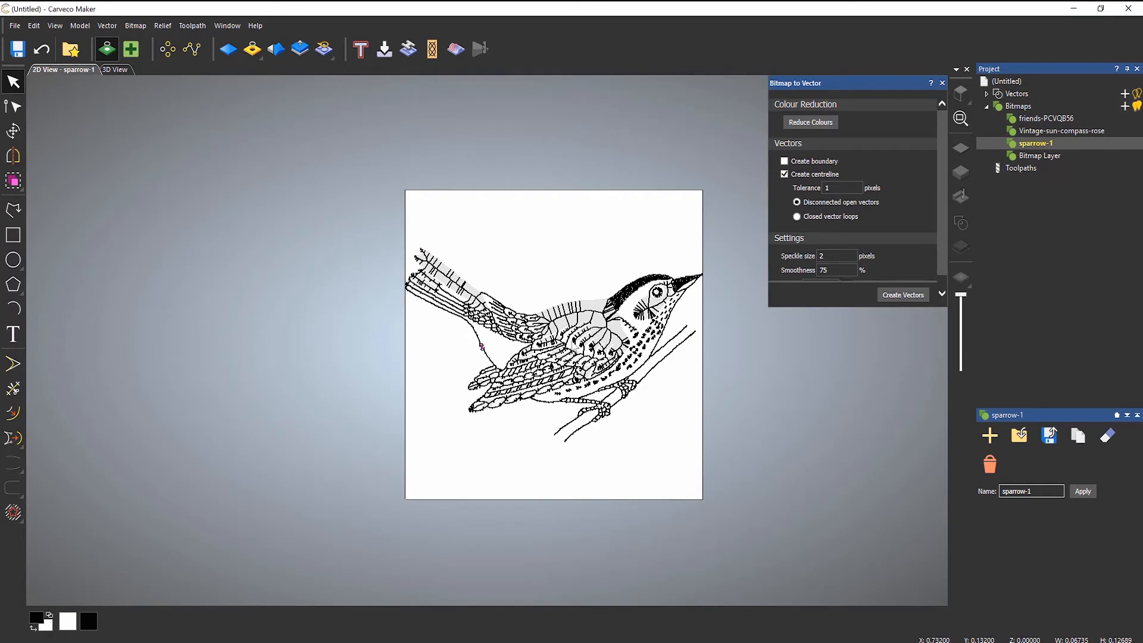
Delete all of the sparrow's centreline vectors and switch the bitmap tracing from centreline to boundary.
click(574, 349)
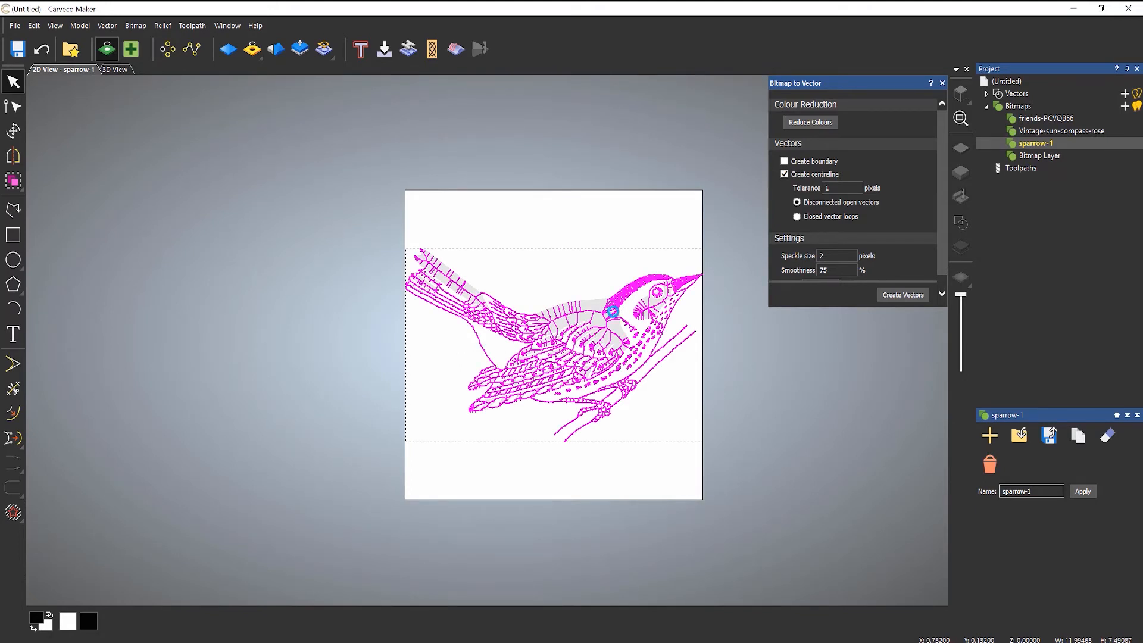
key(Delete)
scroll(604, 327, up, 2)
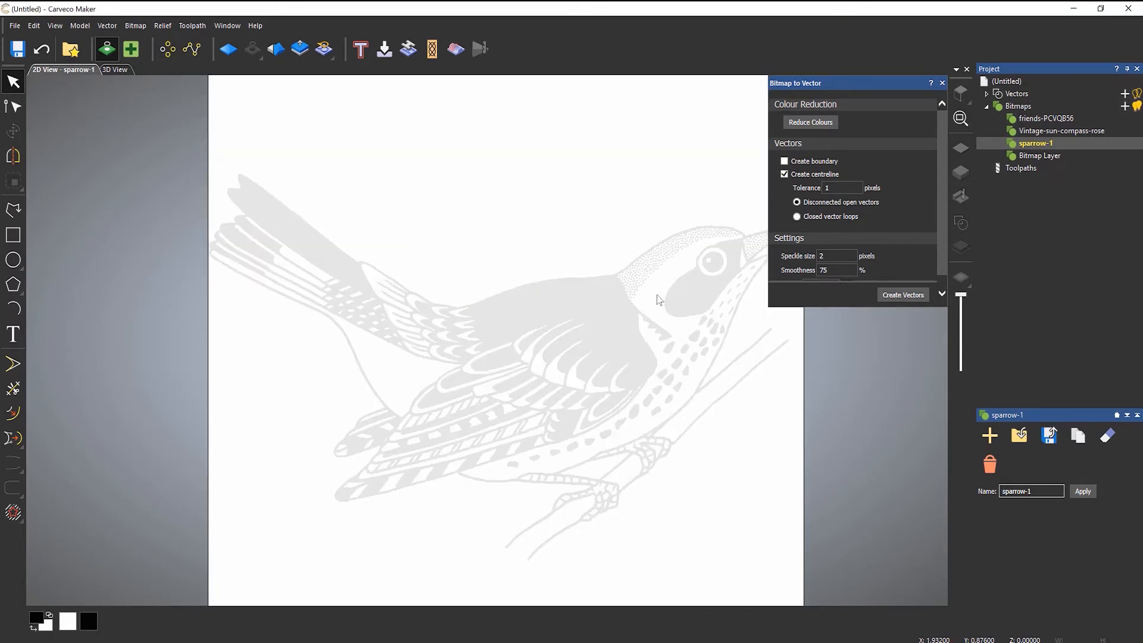
click(785, 160)
click(784, 175)
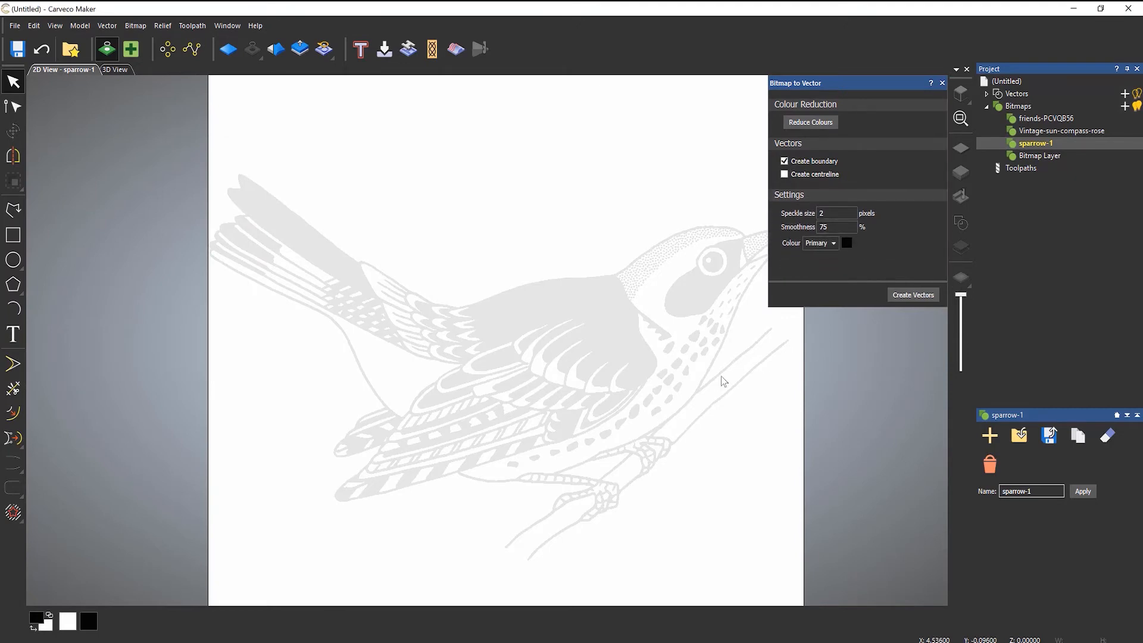
Create boundary vectors from the sparrow's primary colour with 1% smoothness and examine one of the small belly spots up close.
middle_drag(696, 379, 629, 377)
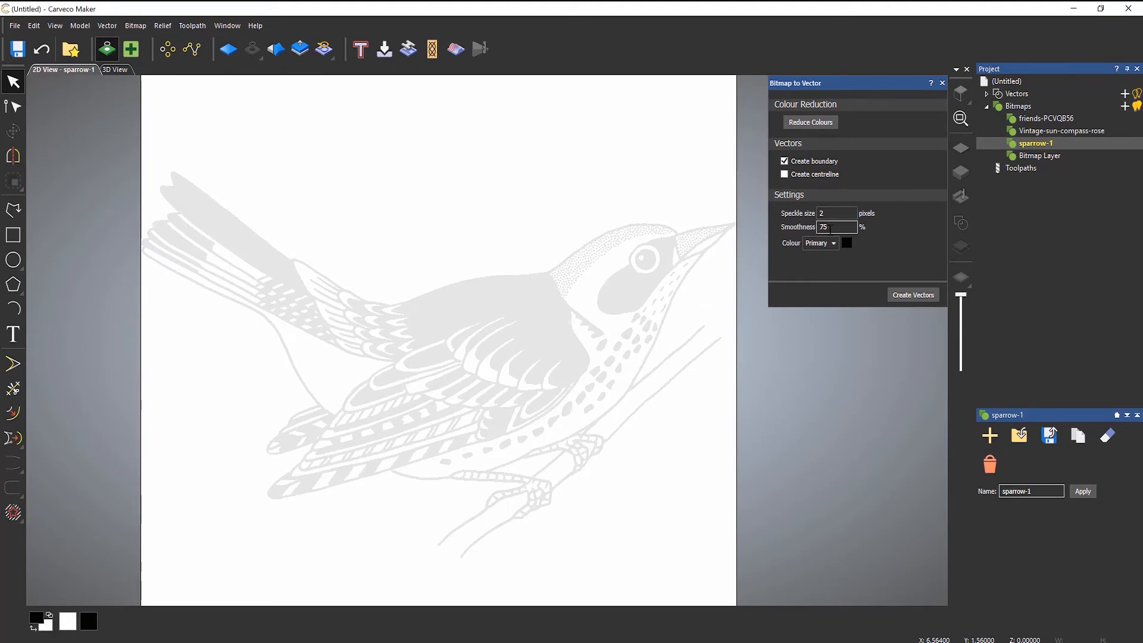
drag(831, 230, 694, 231)
text(1)
click(910, 296)
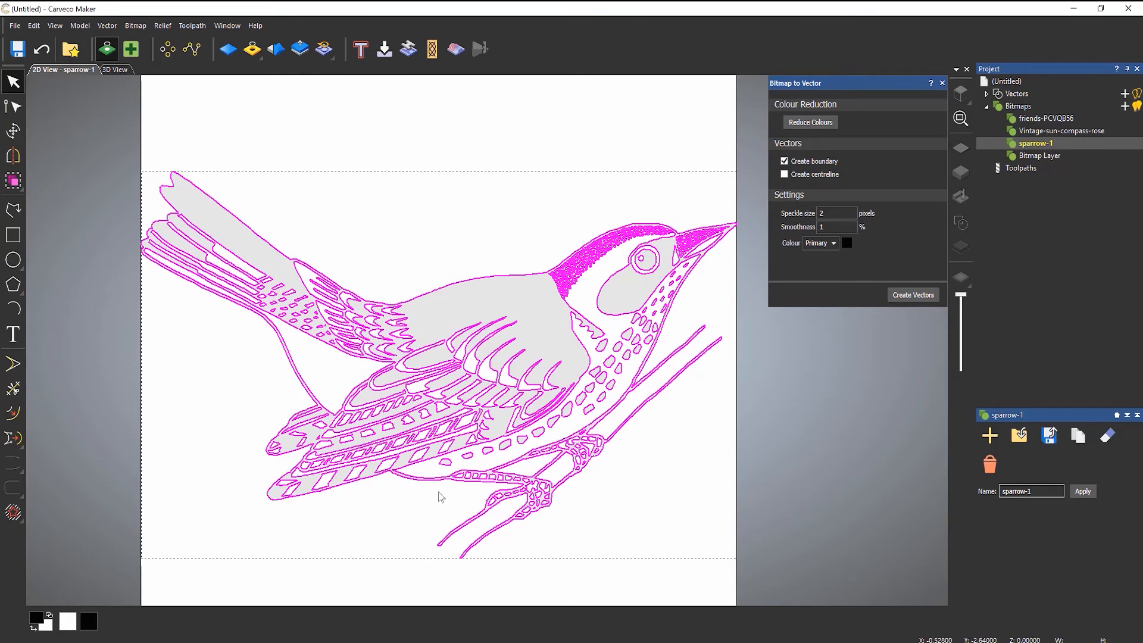
scroll(479, 463, up, 5)
scroll(543, 338, up, 2)
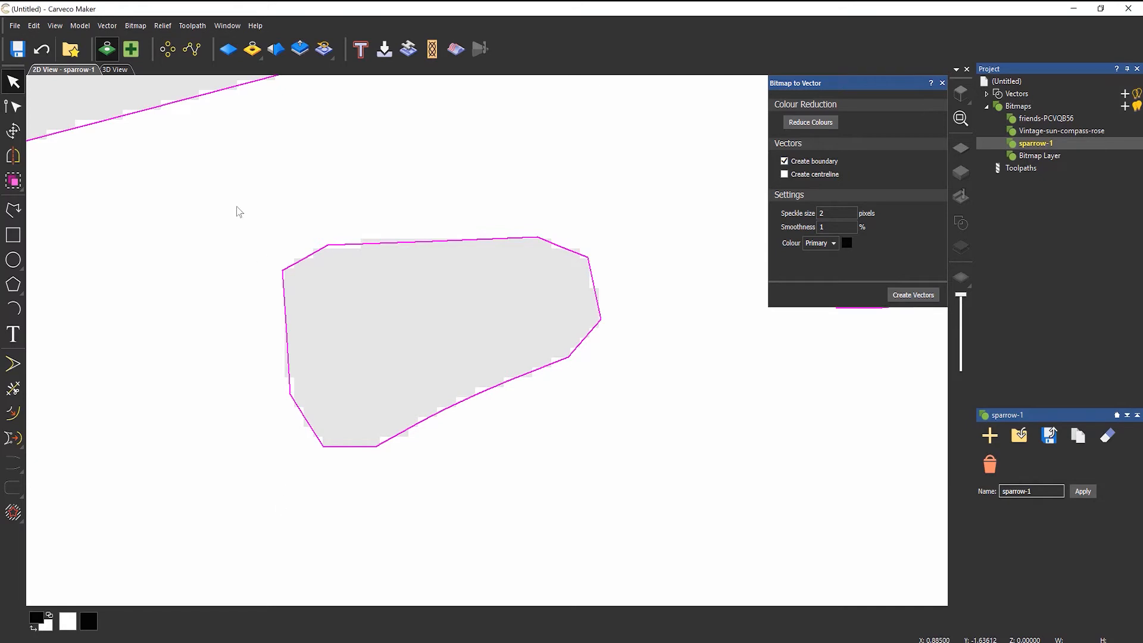
Undo the 1% smoothness trace and create the sparrow's boundary vectors with 100% smoothness.
click(41, 49)
click(831, 227)
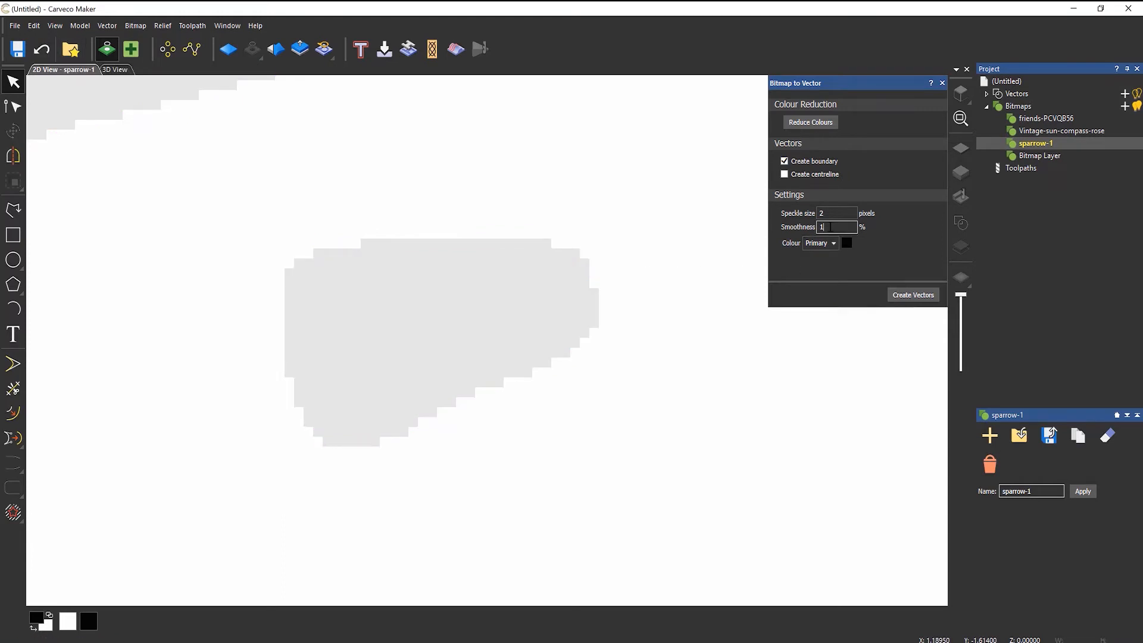
text(00)
click(897, 295)
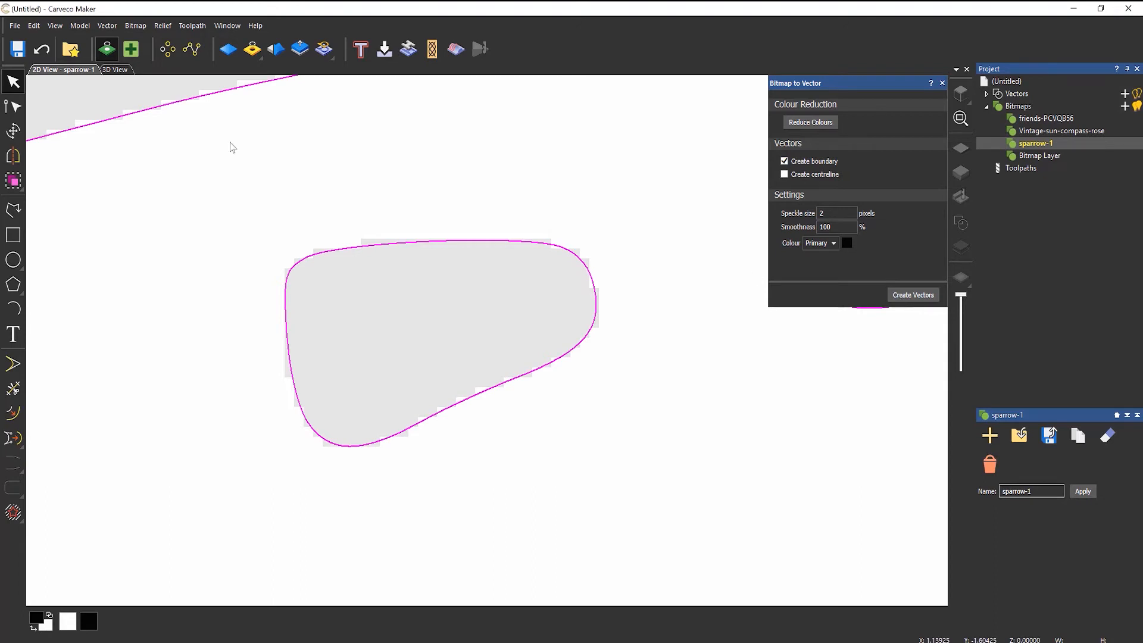
Undo the 100% smoothness trace and create the sparrow's boundary vectors with 75% smoothness.
click(42, 49)
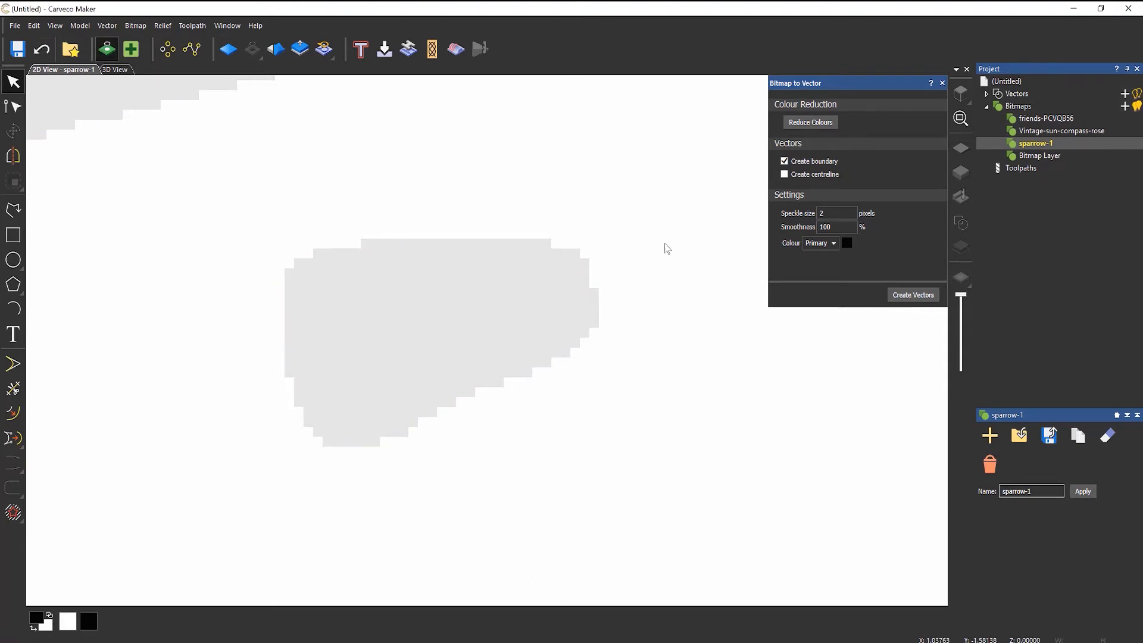
double_click(825, 227)
text(75)
click(900, 297)
Examine the tiny oval traced around a few stray pixels beside the lower wing feather, selecting it individually.
scroll(461, 255, down, 4)
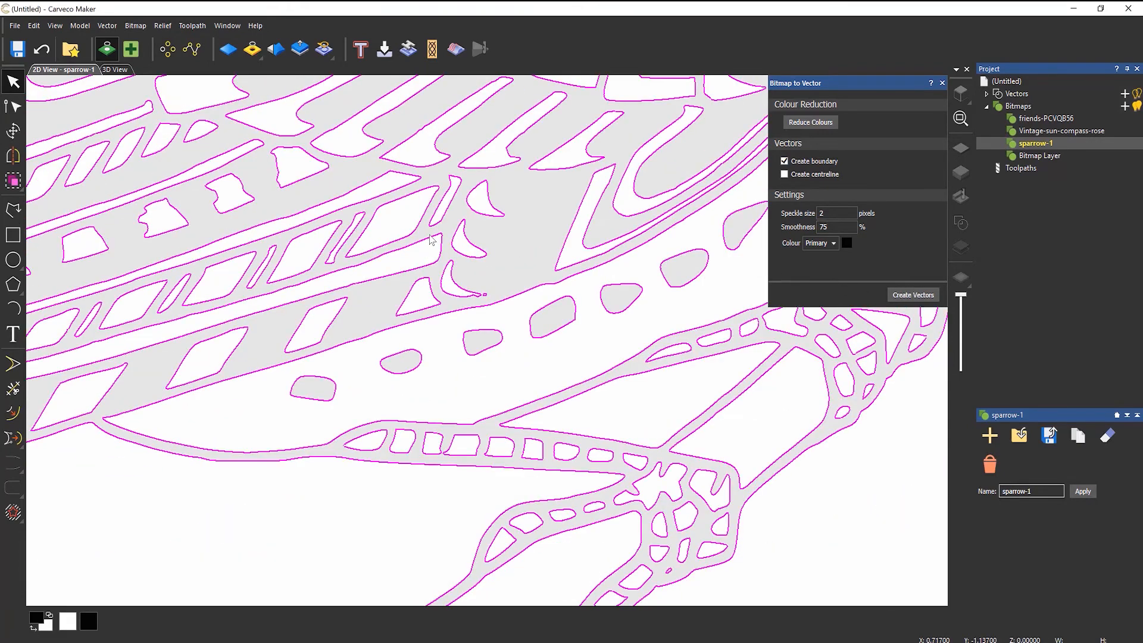
scroll(484, 294, up, 3)
scroll(493, 294, up, 2)
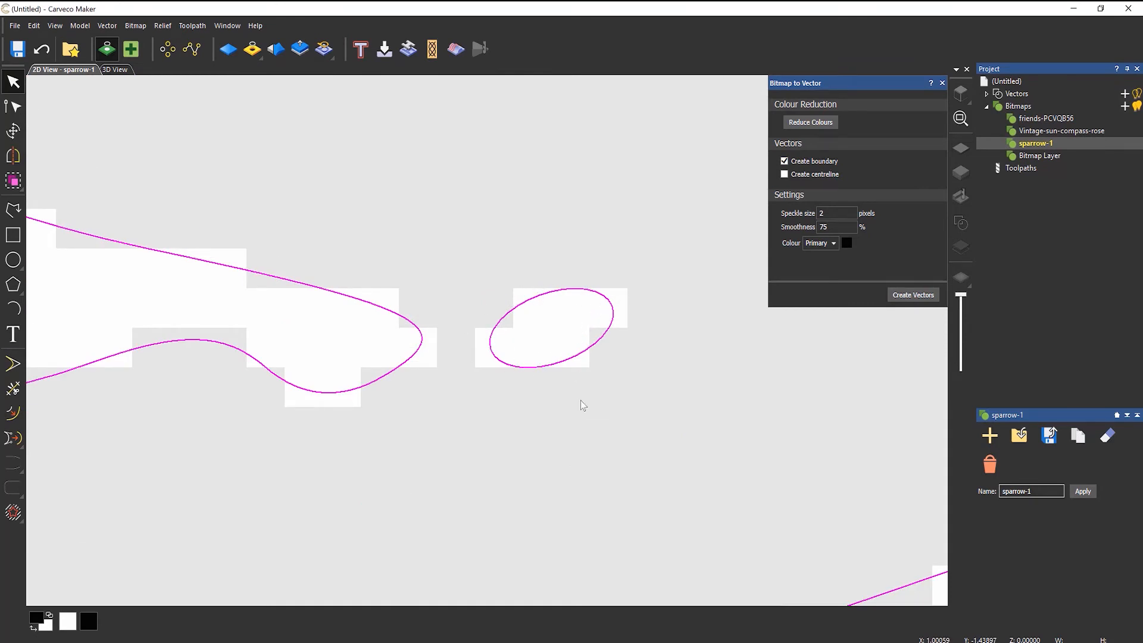
click(831, 212)
click(823, 226)
click(617, 331)
click(609, 299)
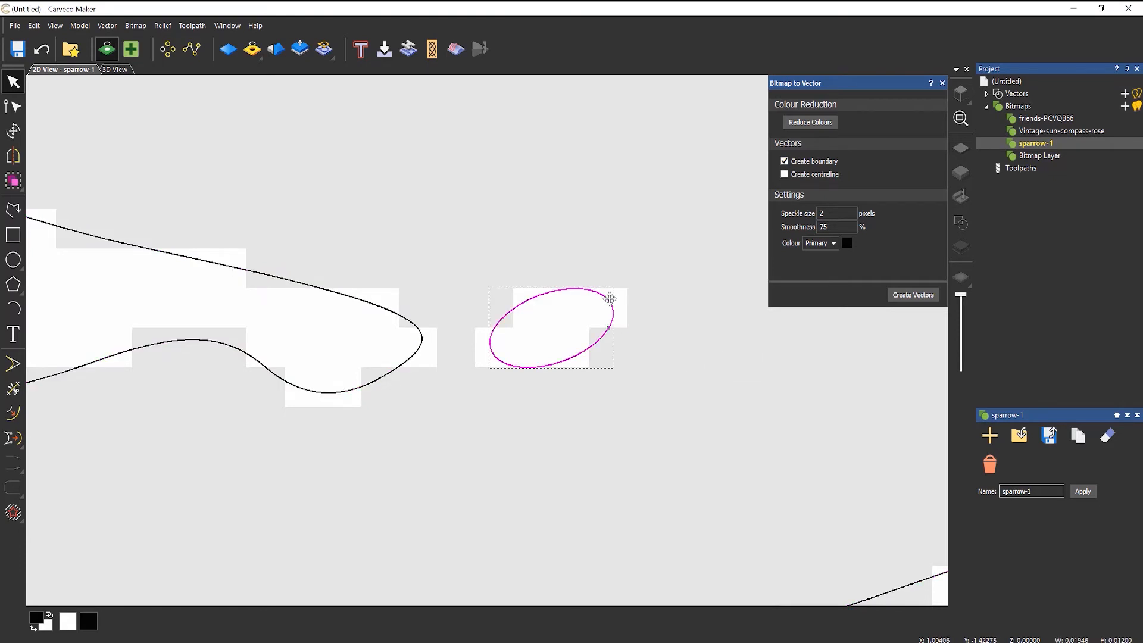
click(706, 373)
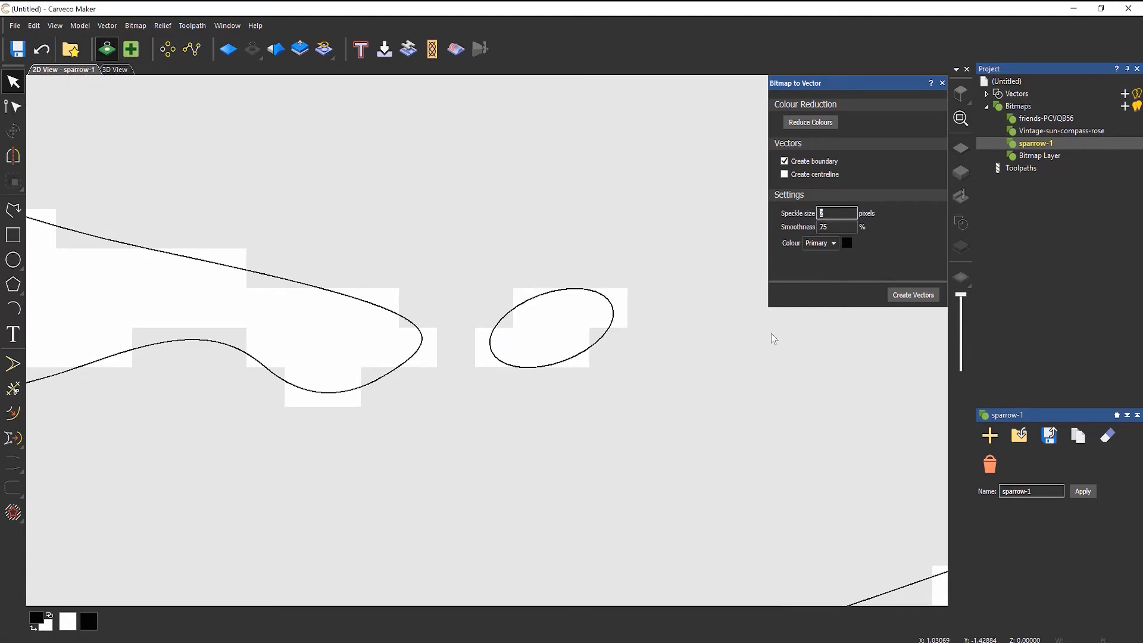
Set the speckle size to 20 pixels, undo the existing boundary vectors and create them again.
text(0)
click(42, 49)
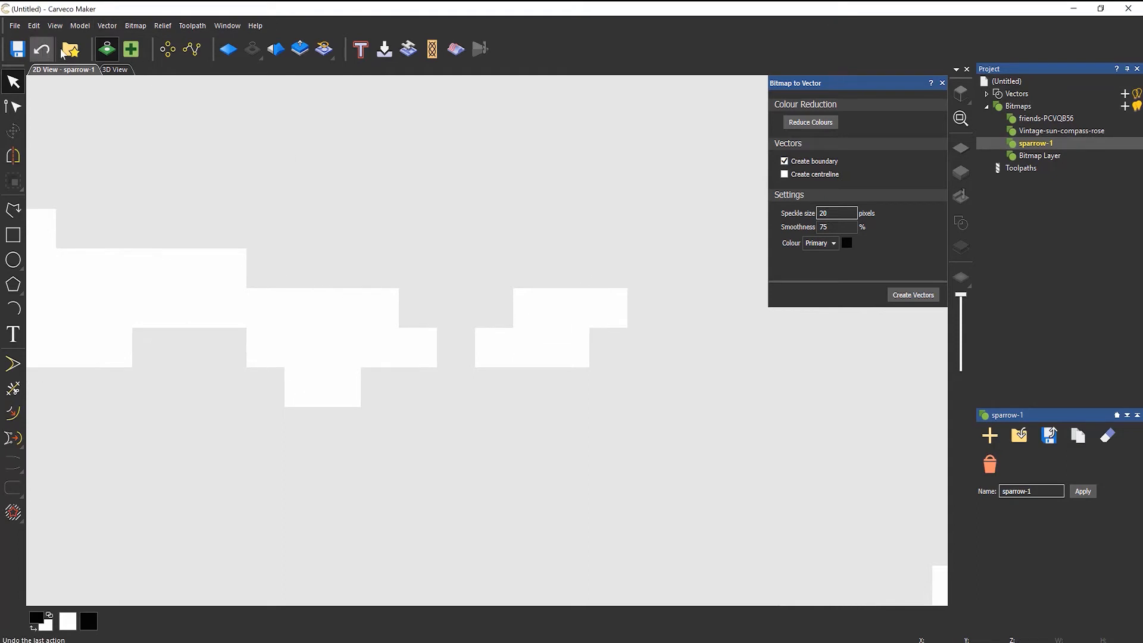
click(914, 295)
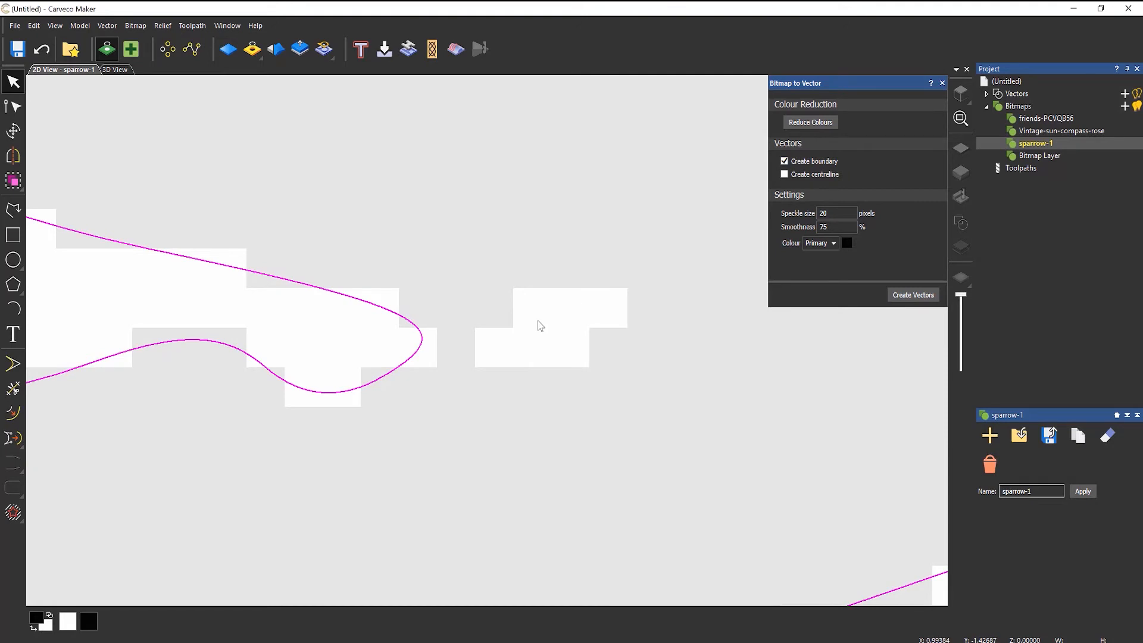
Undo the 20-pixel speckle trace, recreate the boundary vectors with a speckle size of 2 pixels, and close the conversion tool.
click(832, 213)
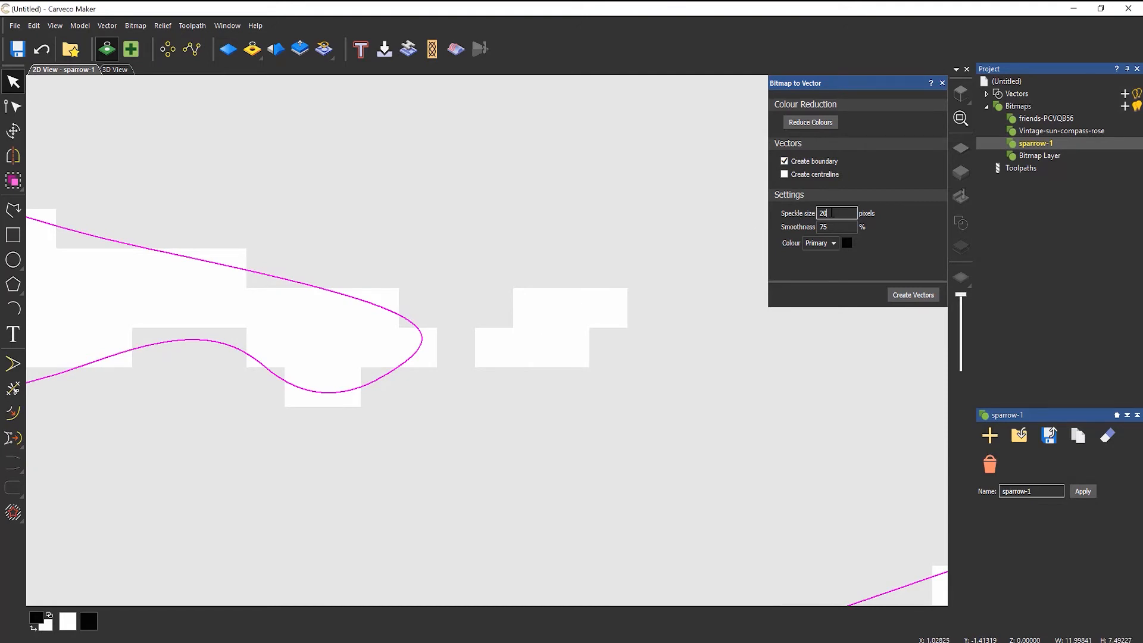
drag(832, 213, 761, 215)
click(41, 48)
click(913, 295)
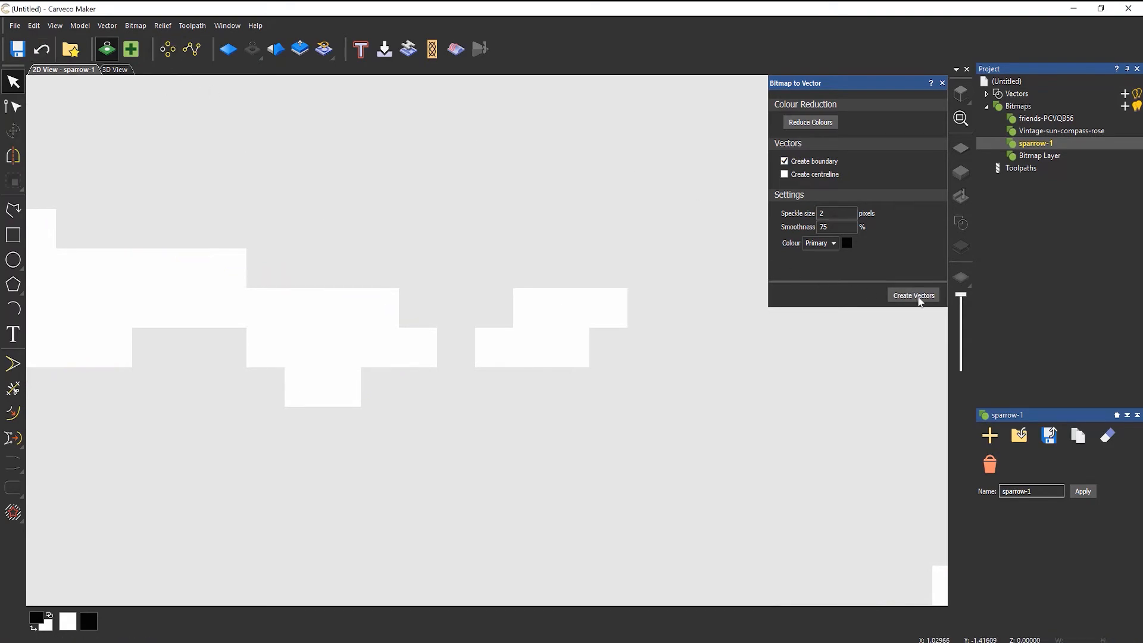
click(942, 84)
Scale all the sparrow's boundary vectors to about 4.98 by 3.11 inches and move them to about X 0.13, Y 3.43.
scroll(605, 239, down, 5)
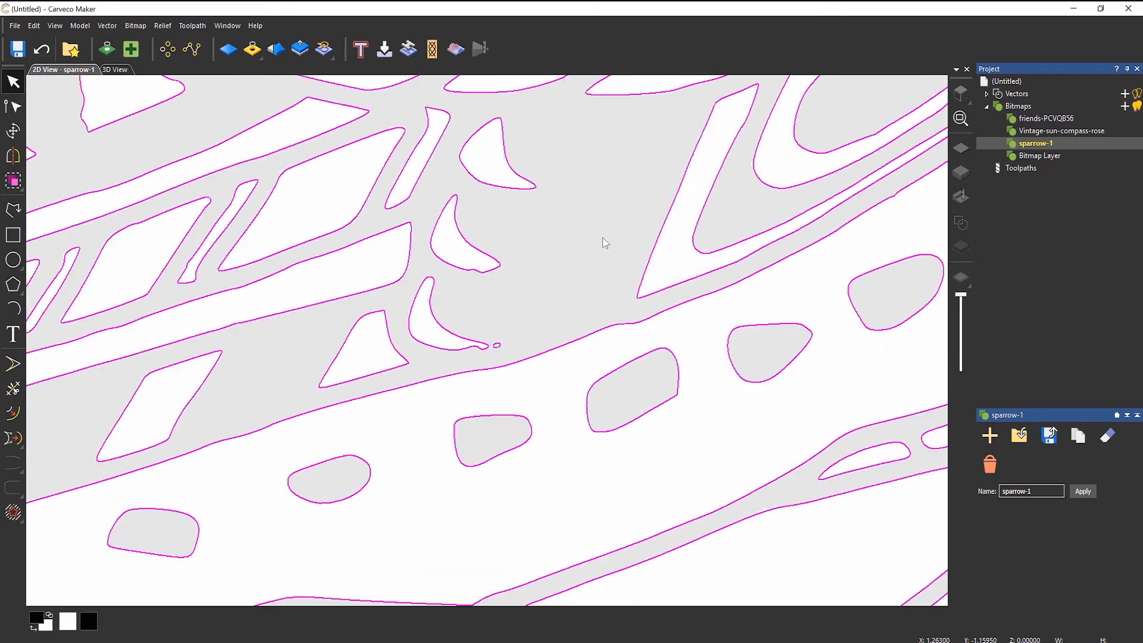
click(541, 225)
scroll(541, 225, up, 5)
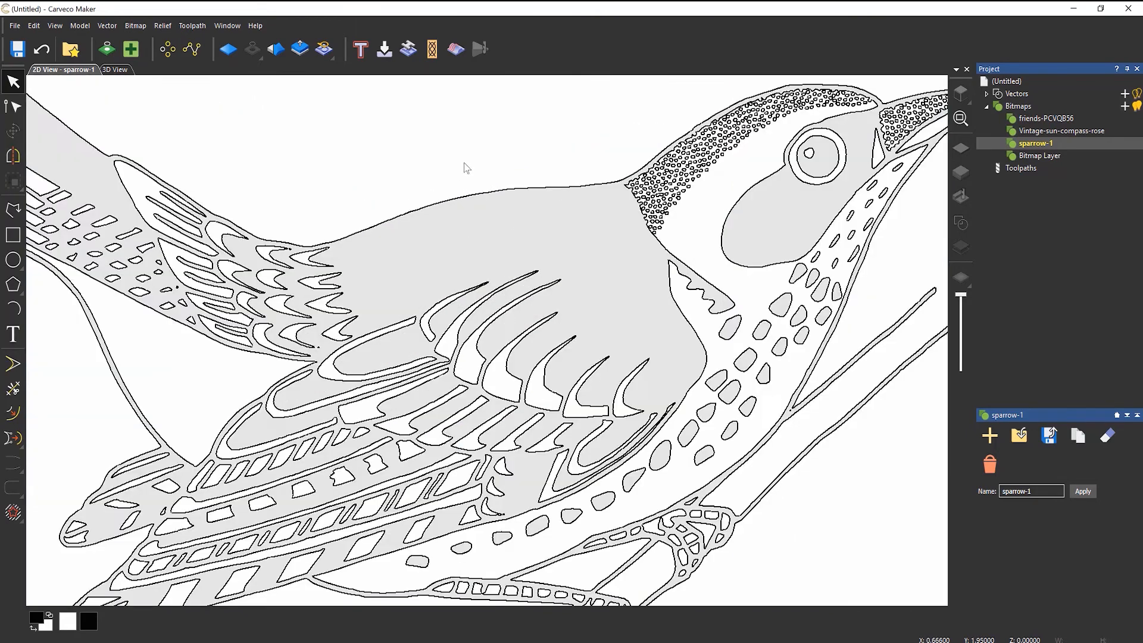
scroll(440, 227, down, 3)
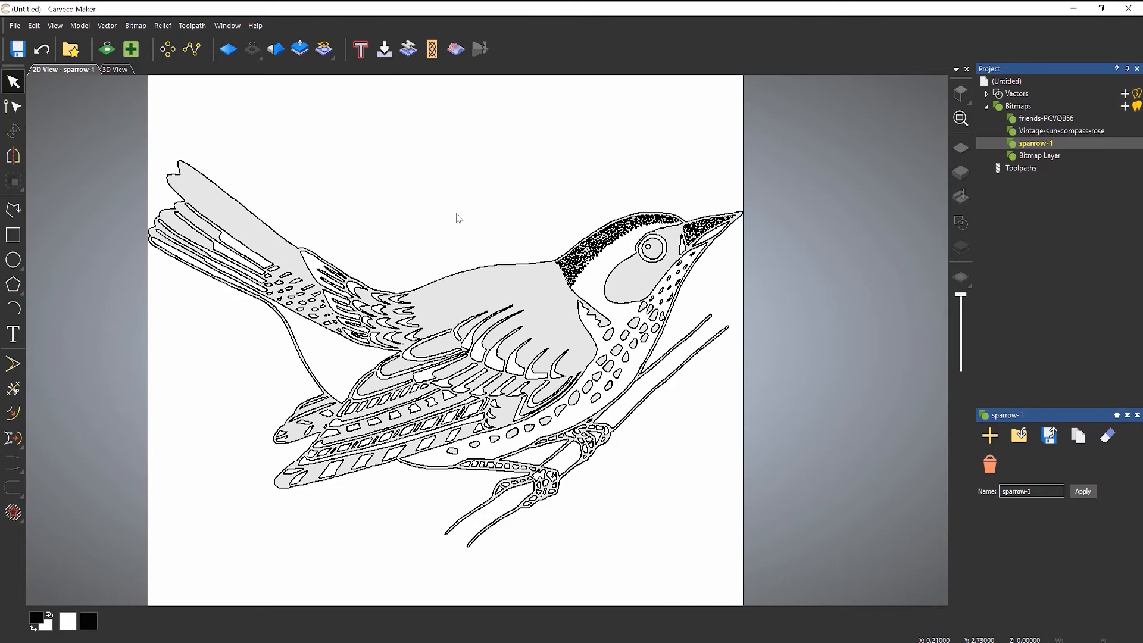
drag(128, 129, 848, 605)
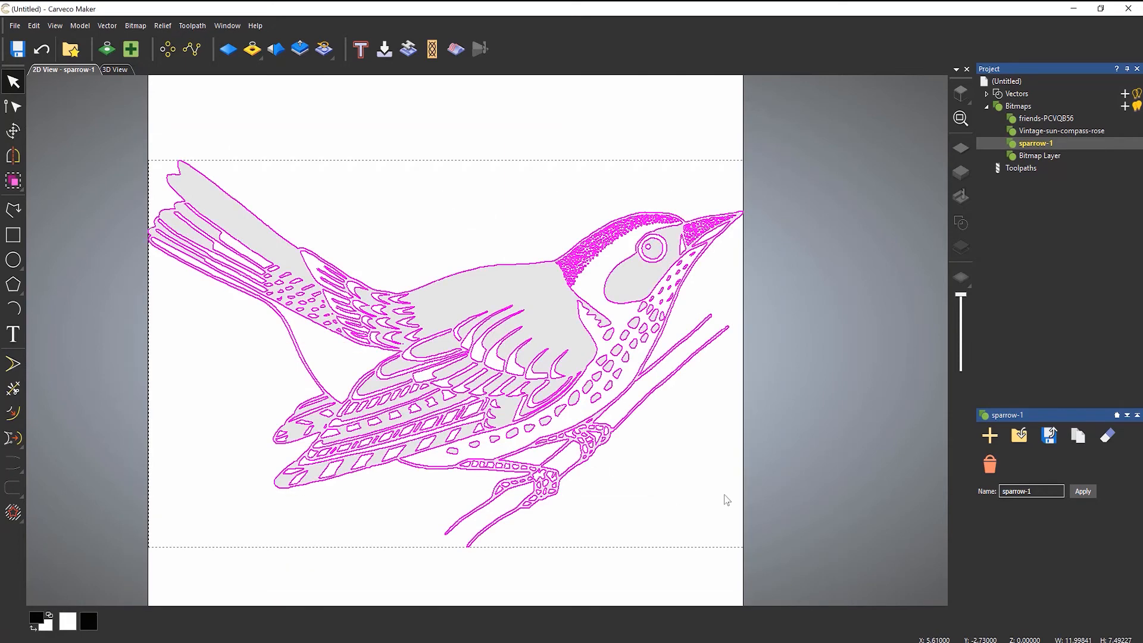
key(t)
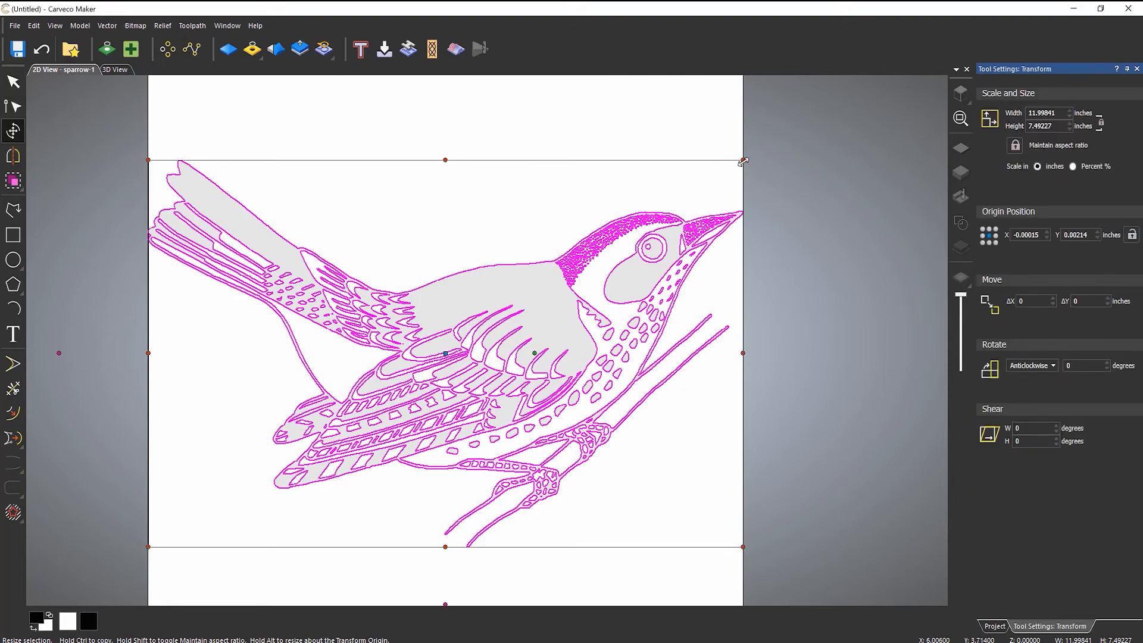
drag(744, 159, 395, 385)
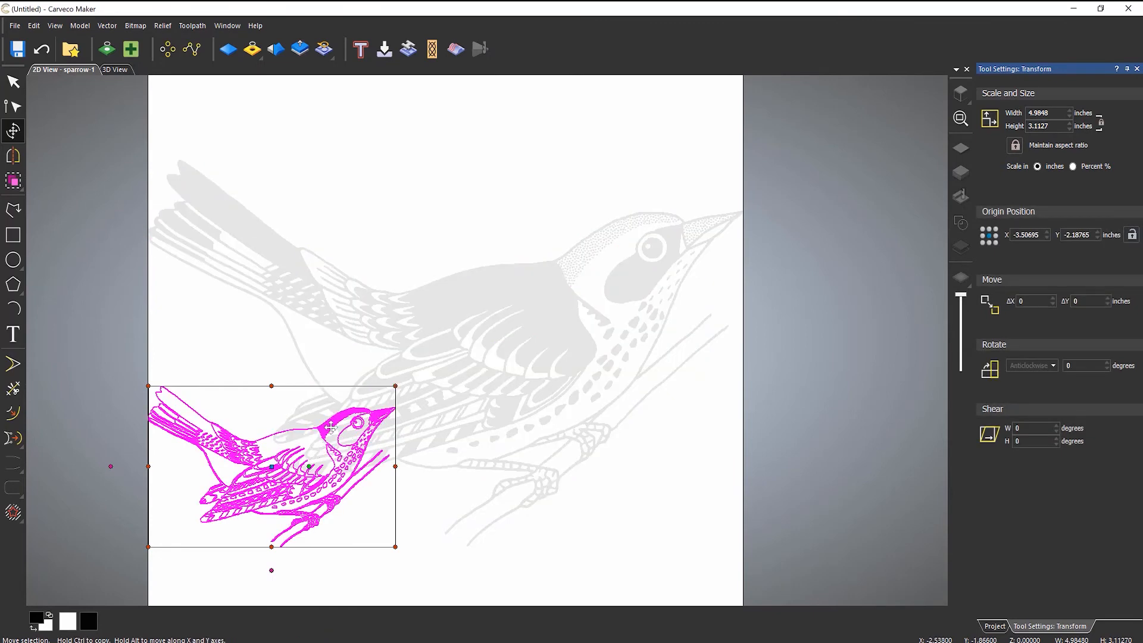
drag(314, 454, 501, 160)
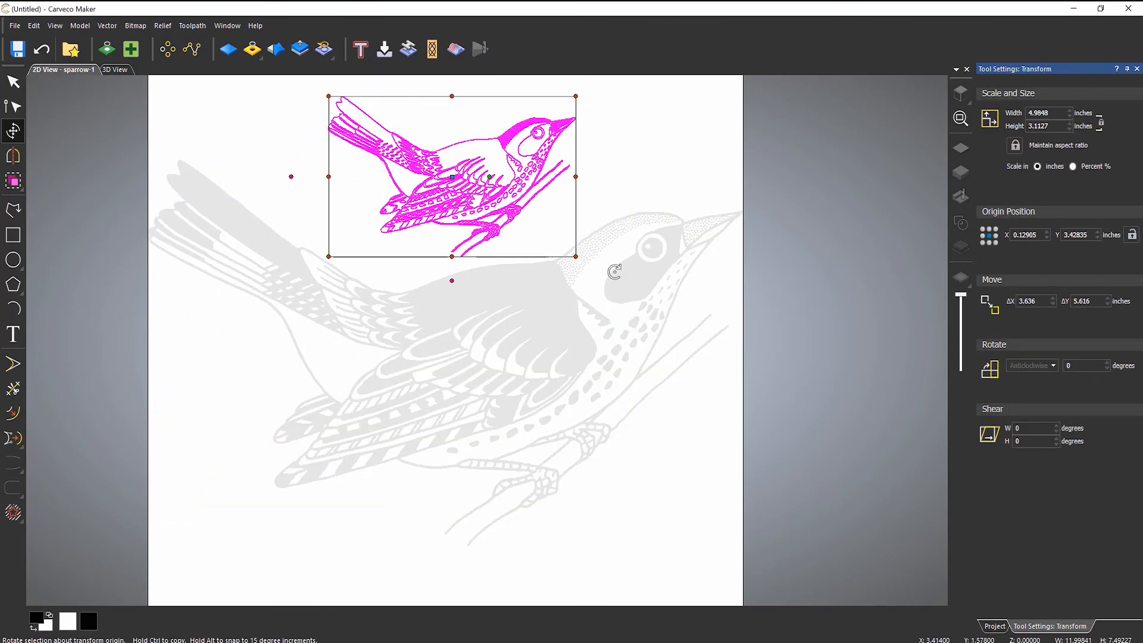
key(Escape)
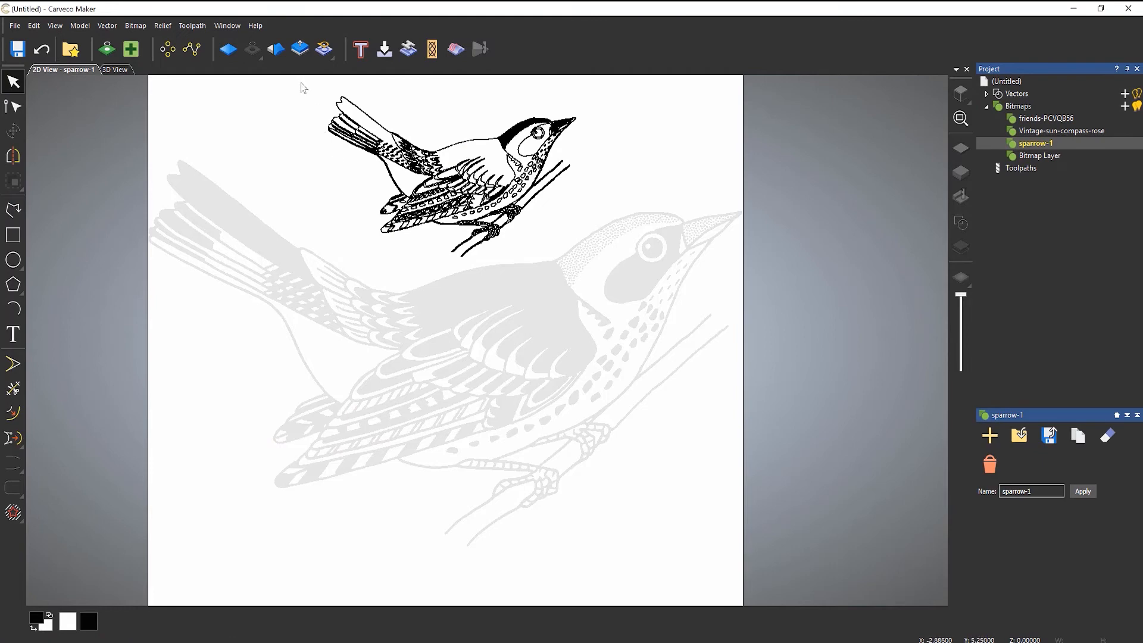
Delete all the sparrow vectors and restore the faded bitmap to full contrast.
key(ctrl+a)
key(Delete)
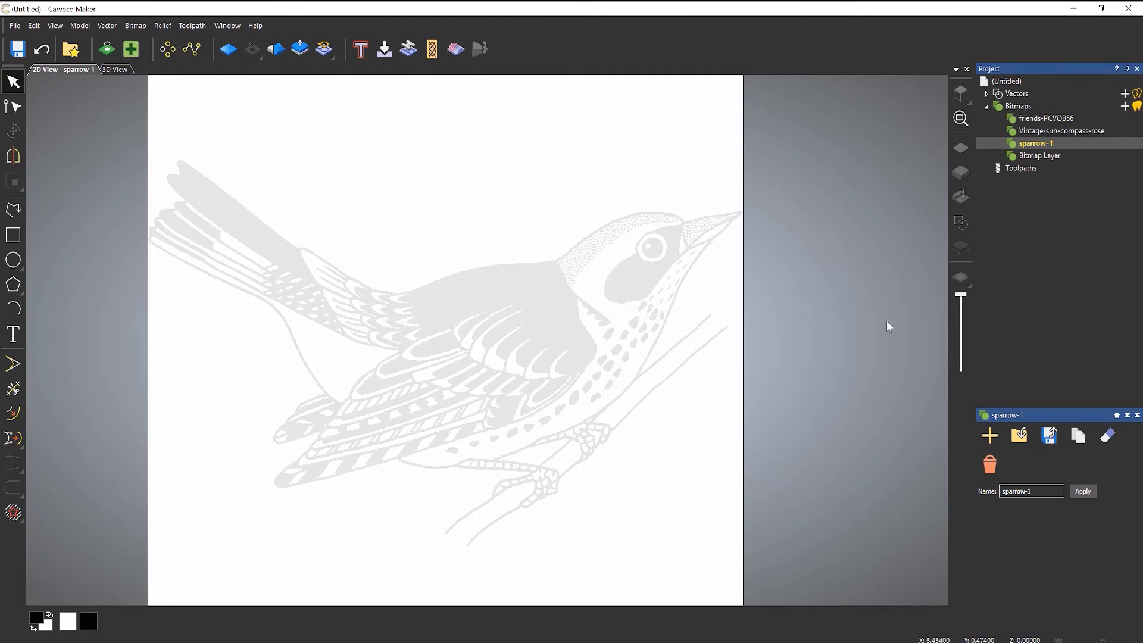
drag(962, 296, 968, 411)
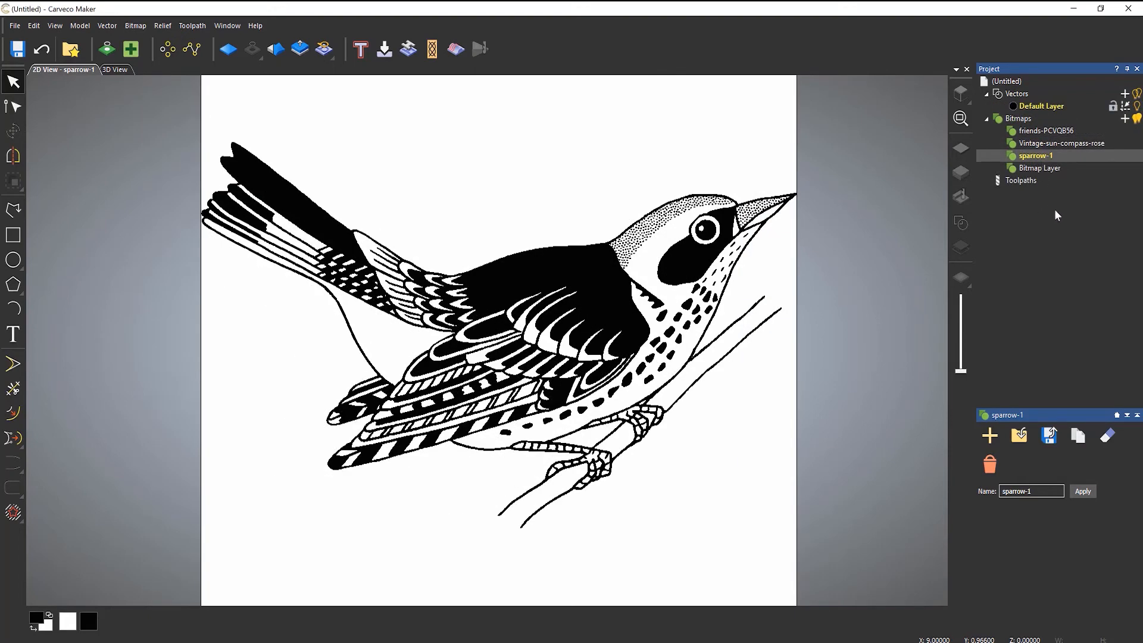
Reduce the Vintage-sun-compass-rose bitmap to a maximum of 6 colours for vector conversion.
click(1040, 144)
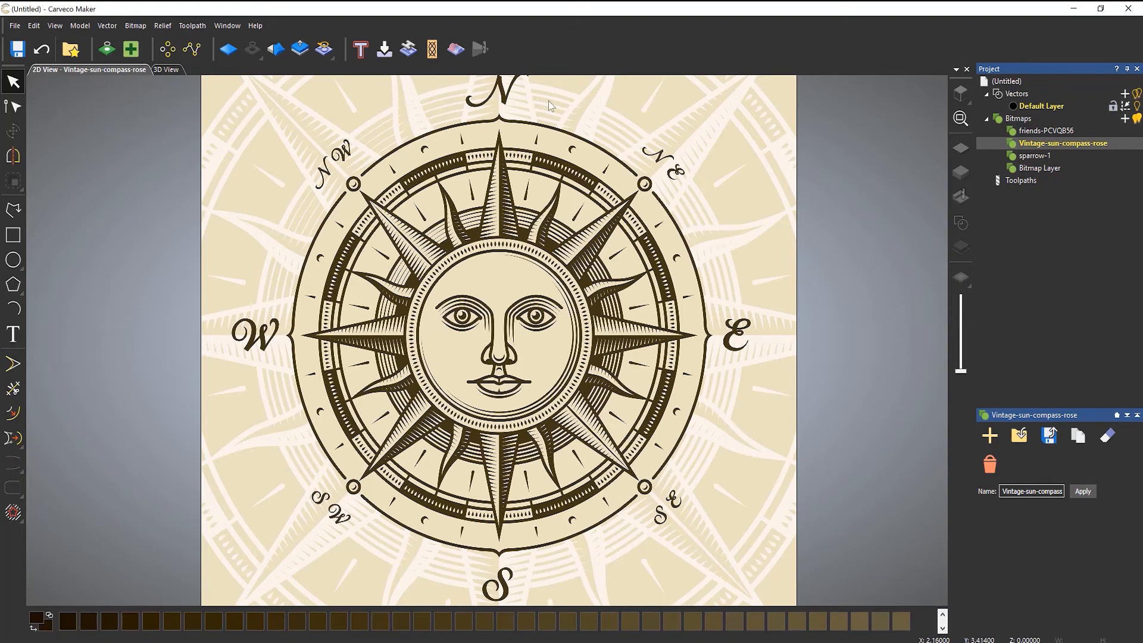
click(106, 51)
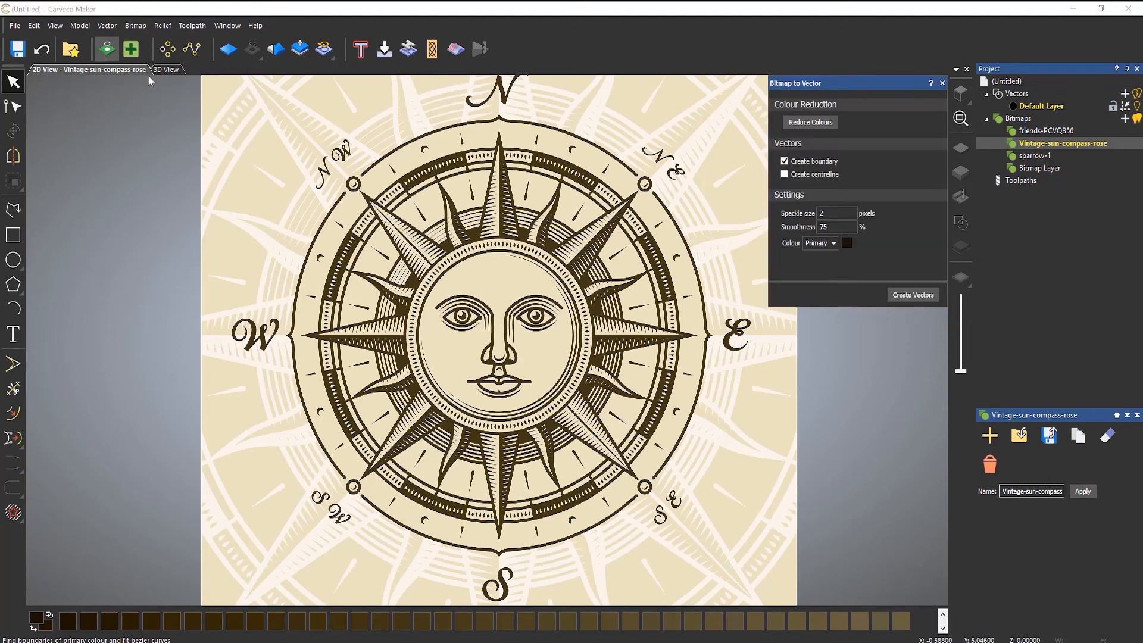
click(811, 122)
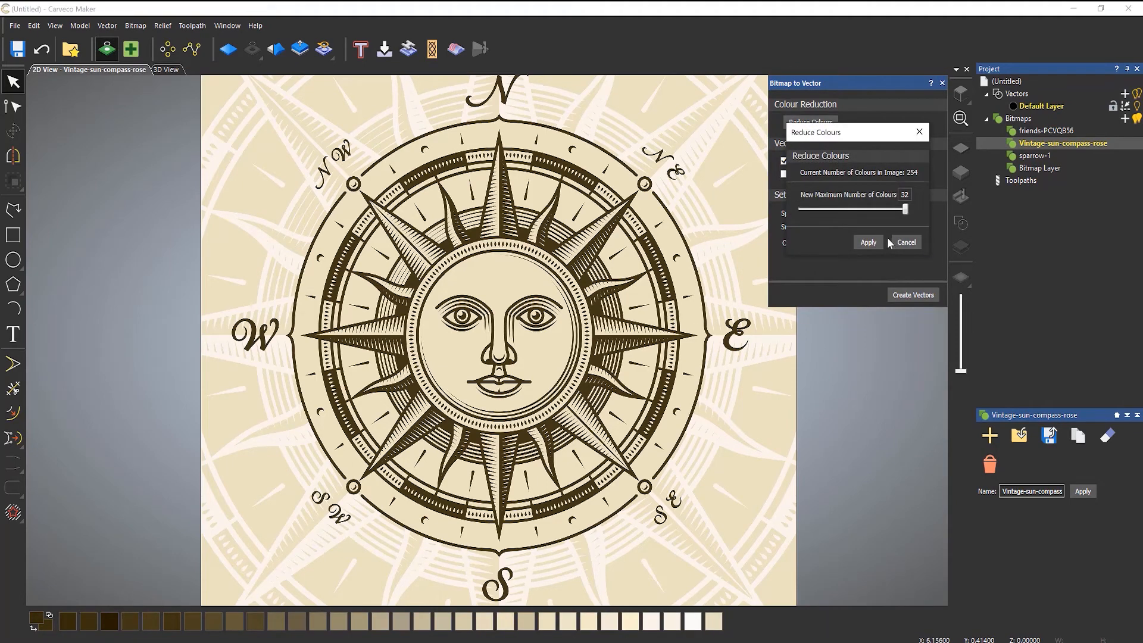
drag(868, 138, 869, 330)
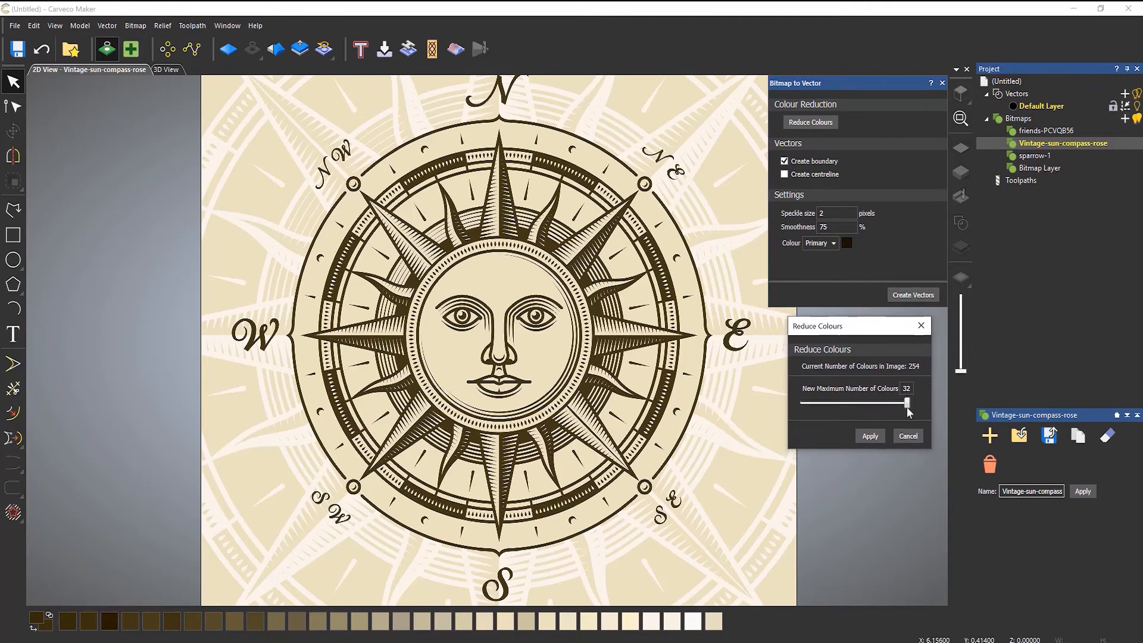
drag(908, 405, 762, 406)
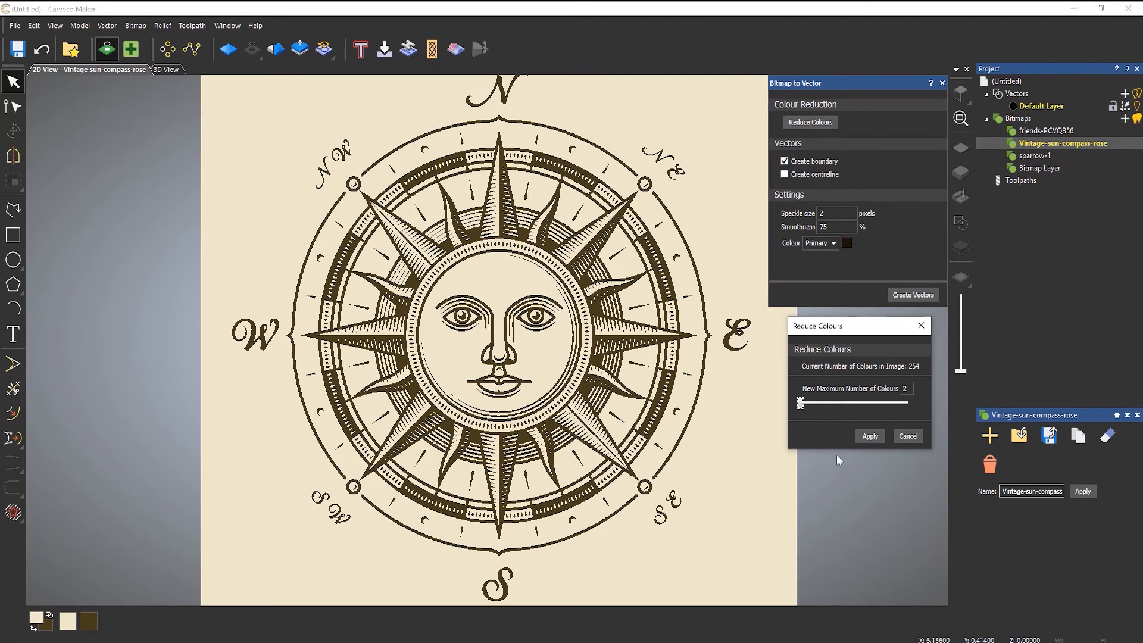
drag(801, 407, 816, 406)
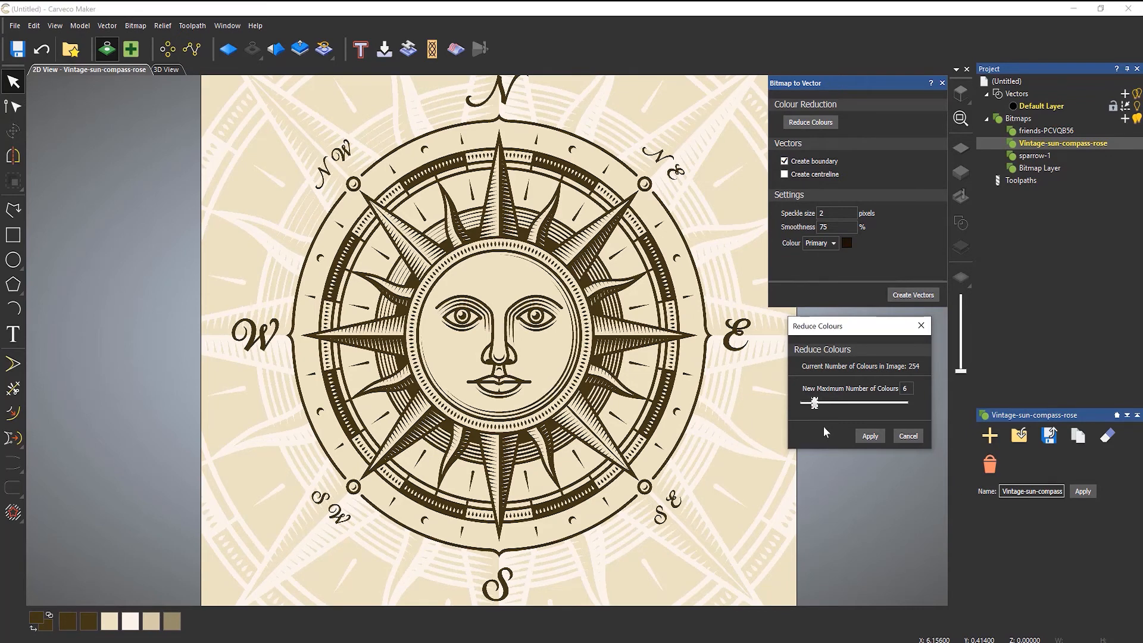
click(869, 436)
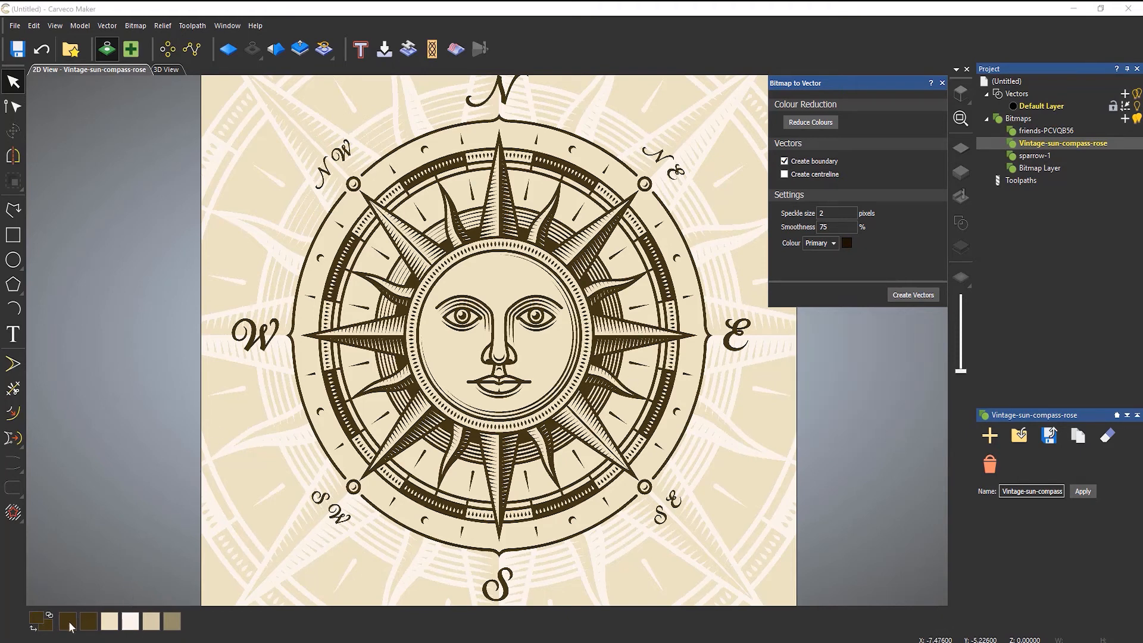
Create boundary vectors from the compass rose's near-white background colour and undo them.
click(129, 625)
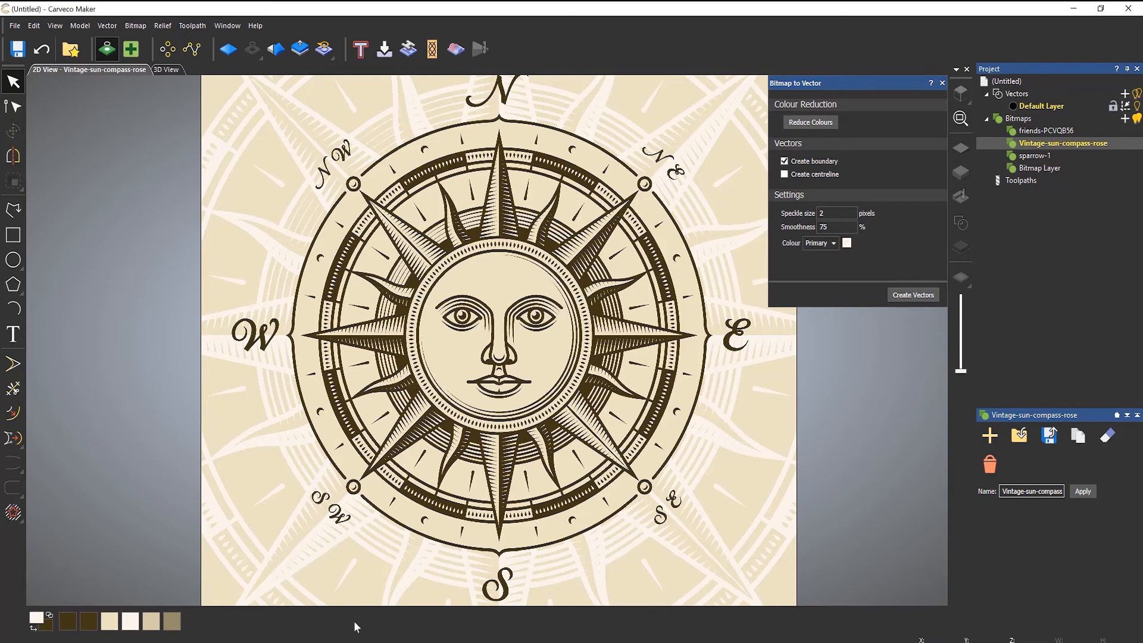
click(904, 296)
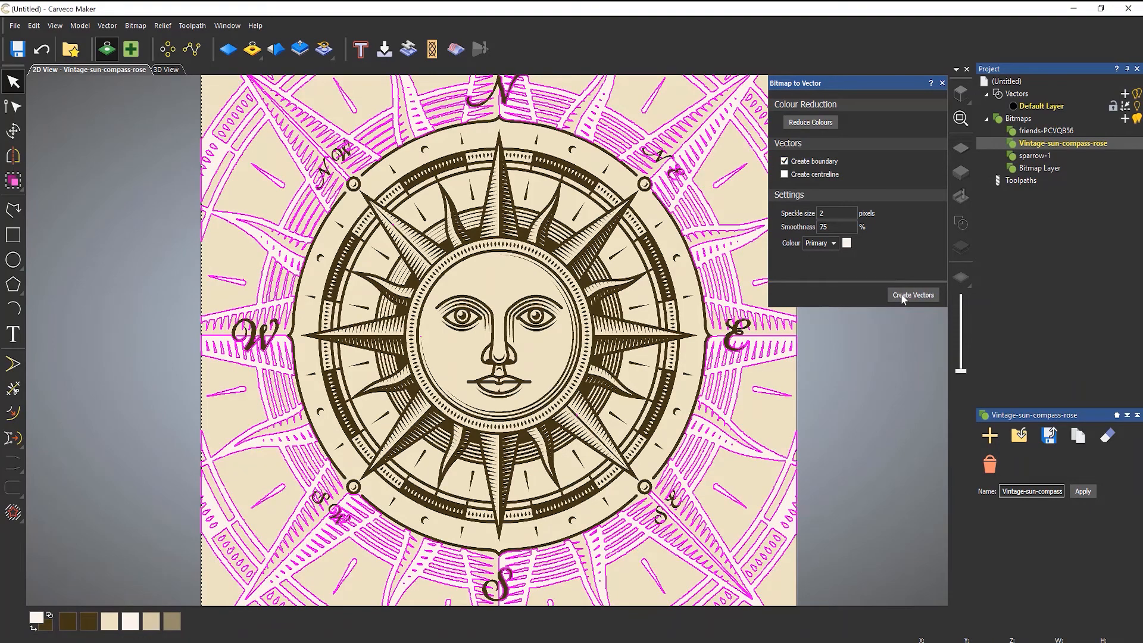
click(42, 49)
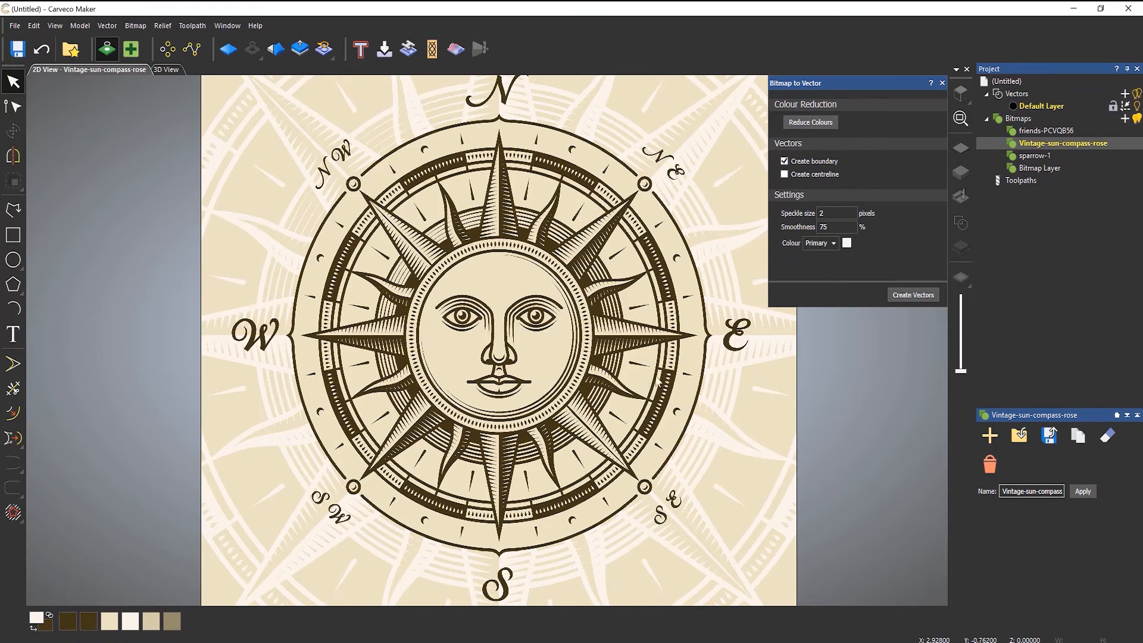
Create boundary vectors from the second dark brown of the compass rose and fade the bitmap behind them.
click(89, 622)
click(929, 298)
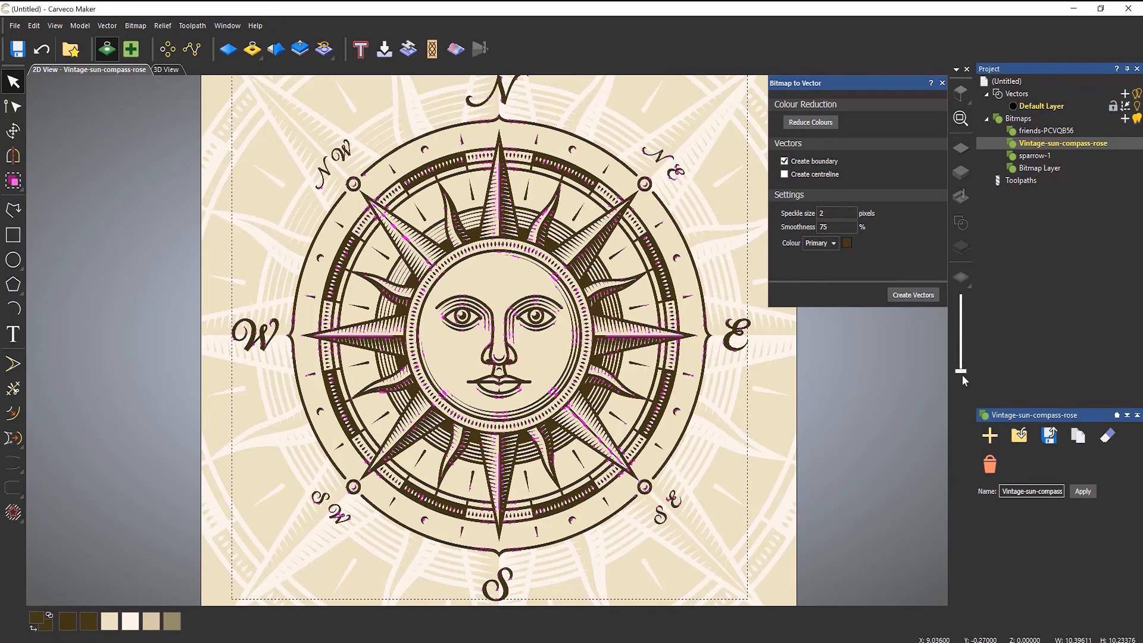
drag(962, 374, 970, 273)
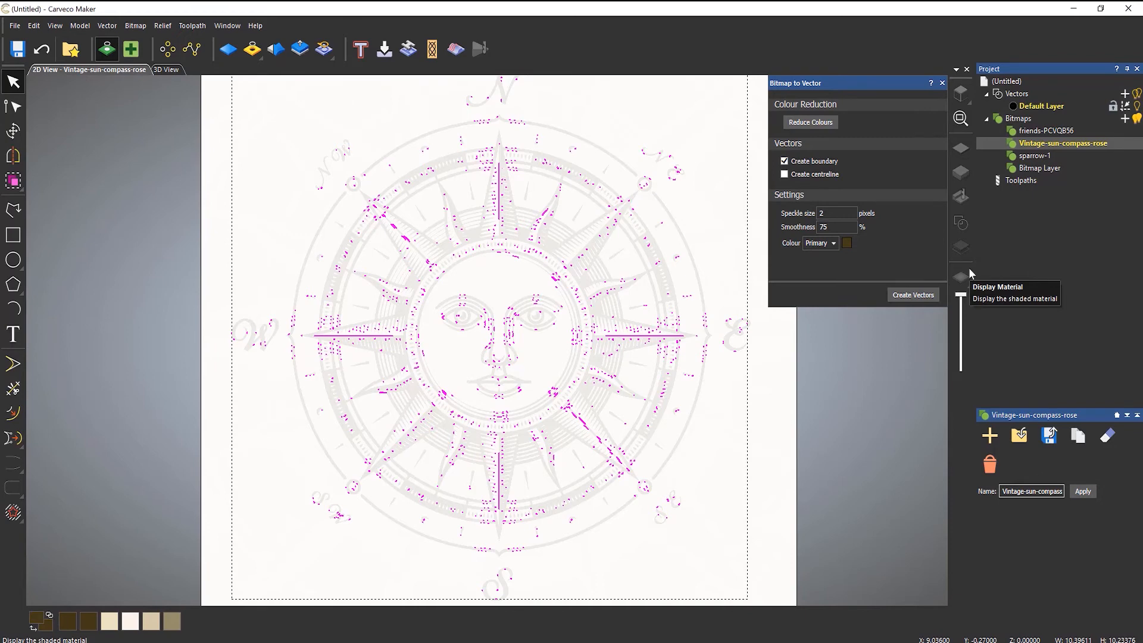
Examine the traced slivers along the compass rose's east ray up close, restoring the bitmap to full contrast for comparison.
scroll(630, 355, up, 3)
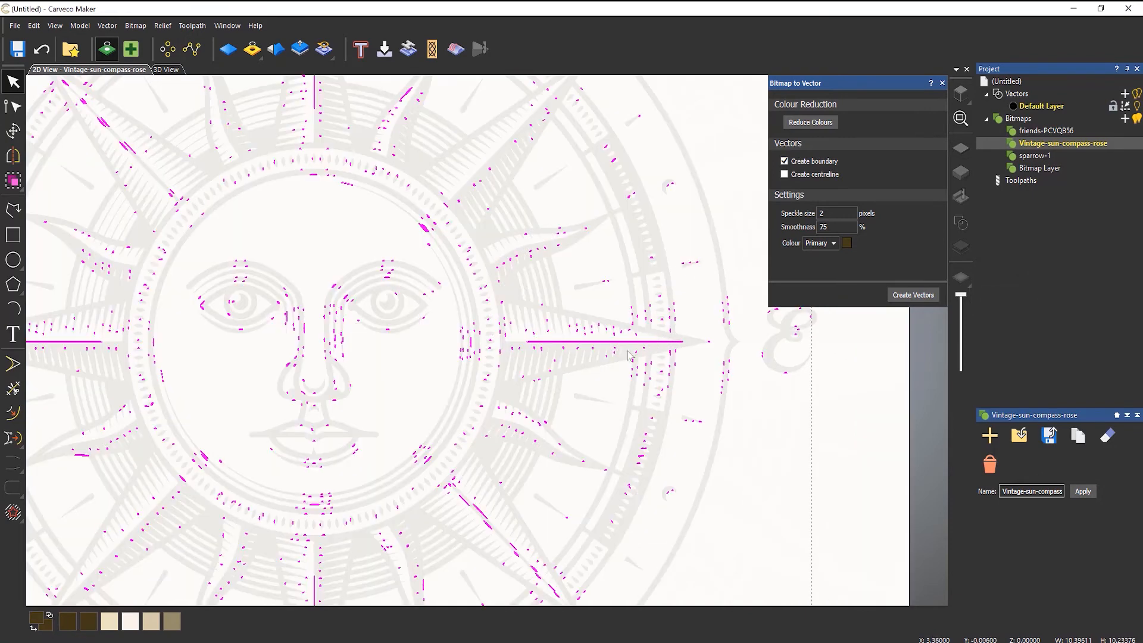
scroll(629, 355, up, 3)
scroll(685, 276, up, 2)
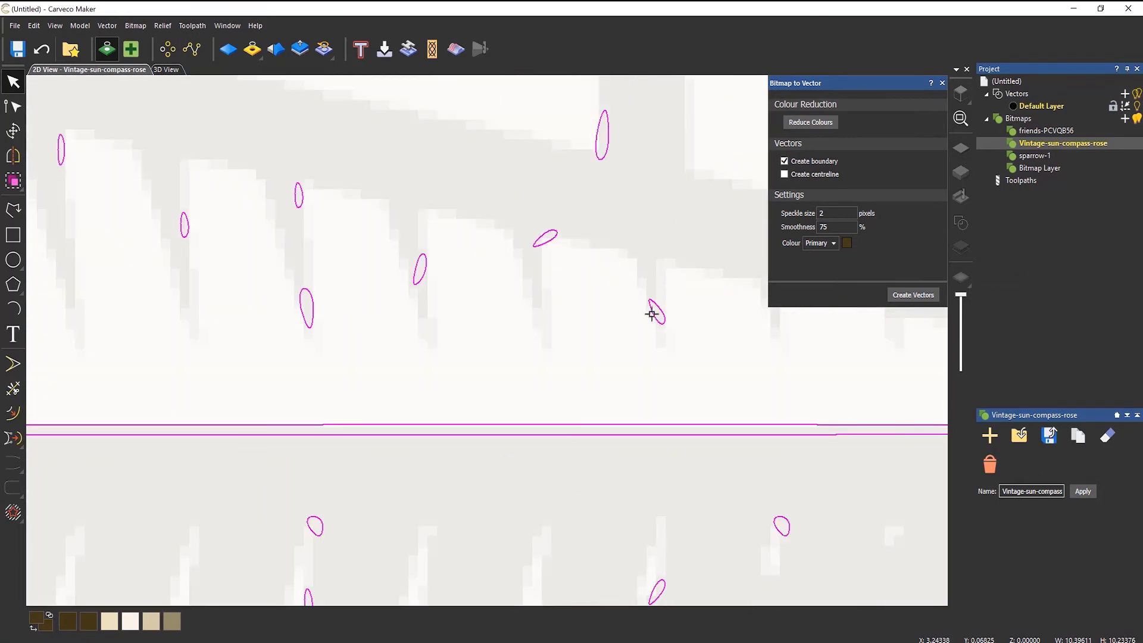
scroll(652, 315, up, 2)
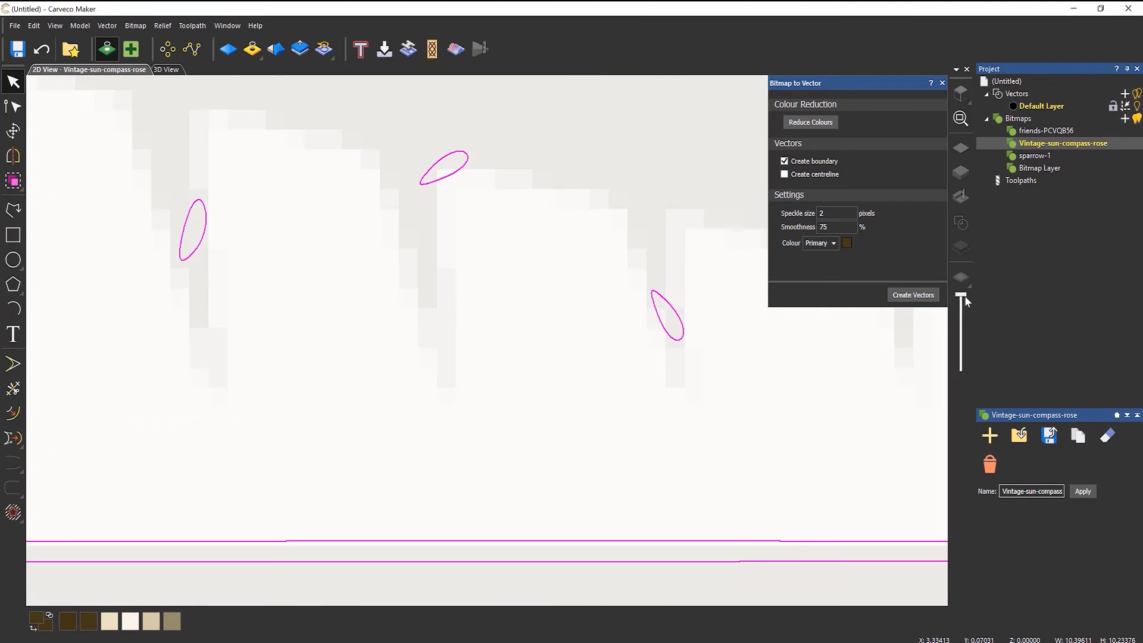
drag(965, 296, 960, 380)
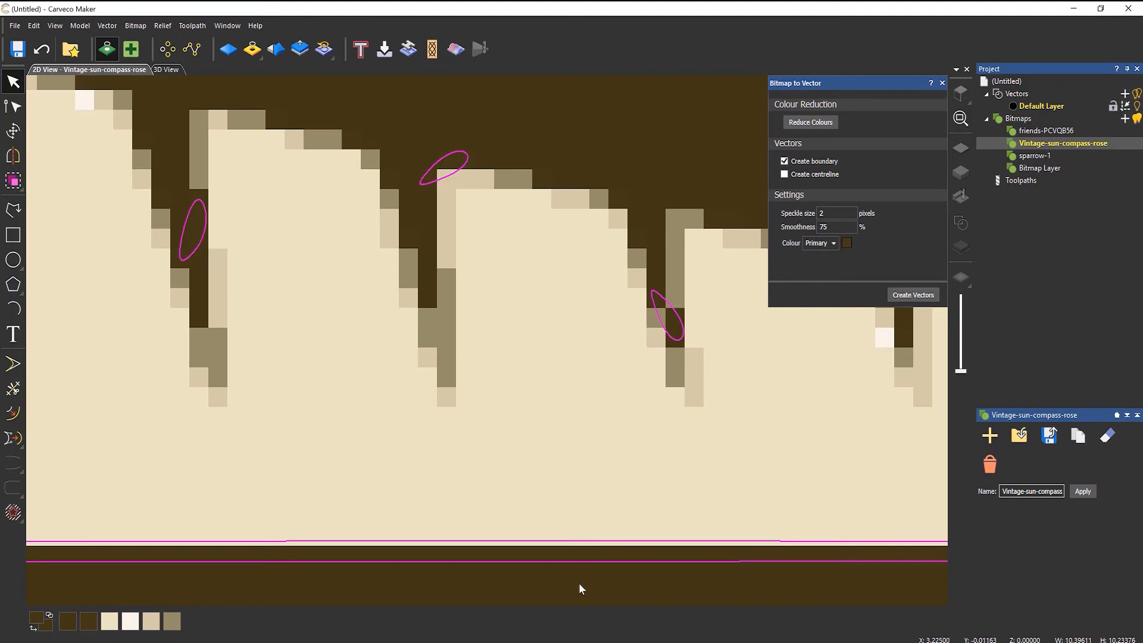
scroll(531, 472, down, 2)
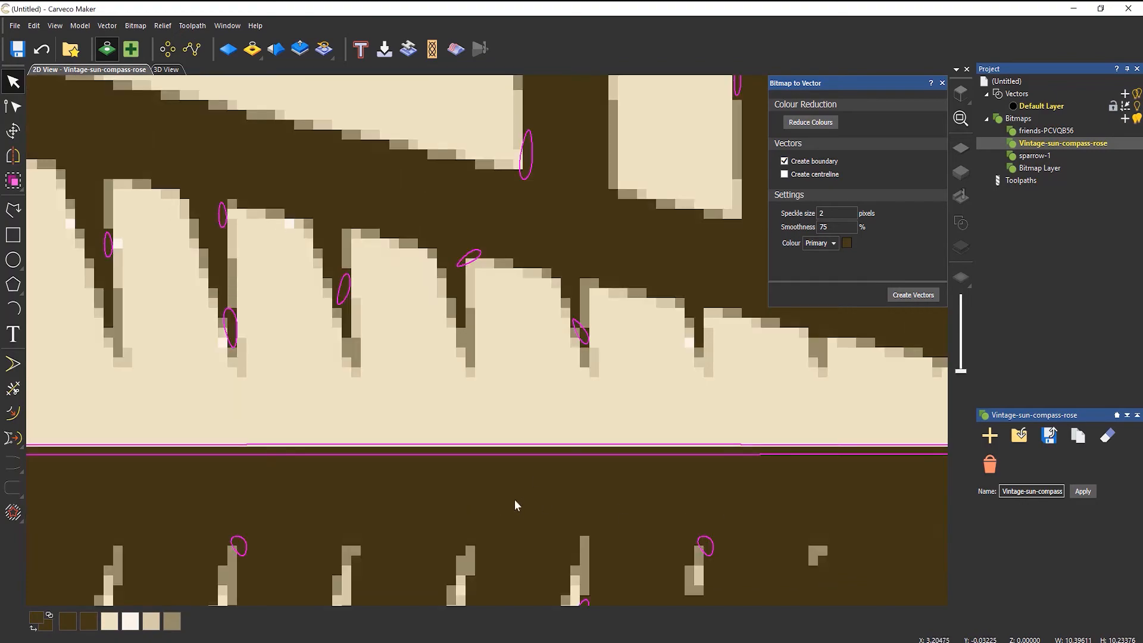
scroll(510, 492, down, 8)
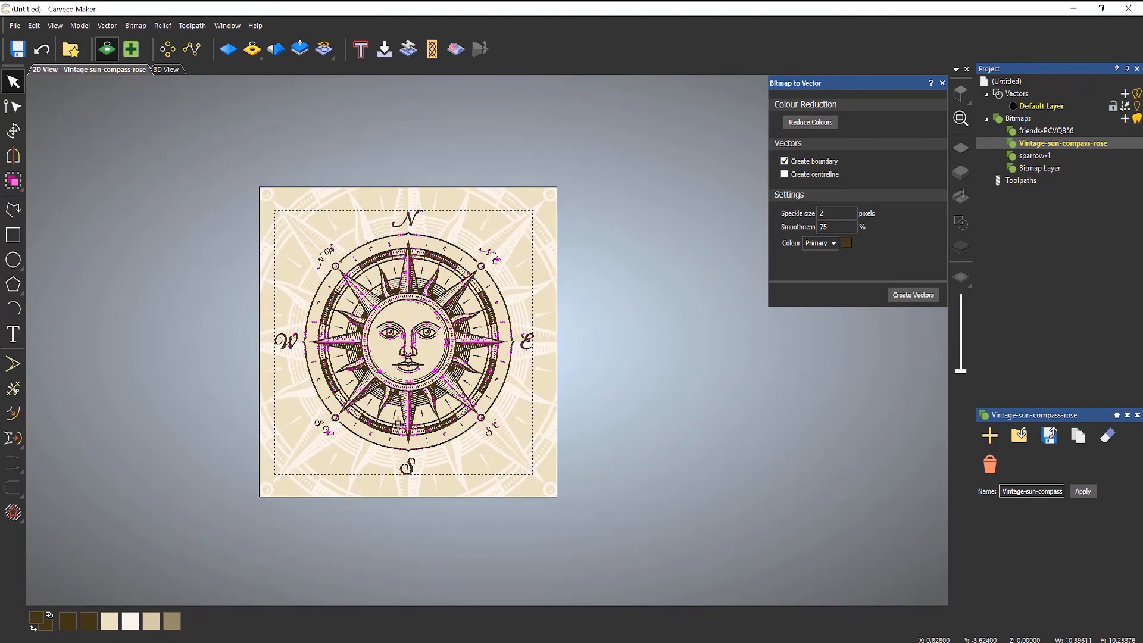
scroll(398, 424, up, 5)
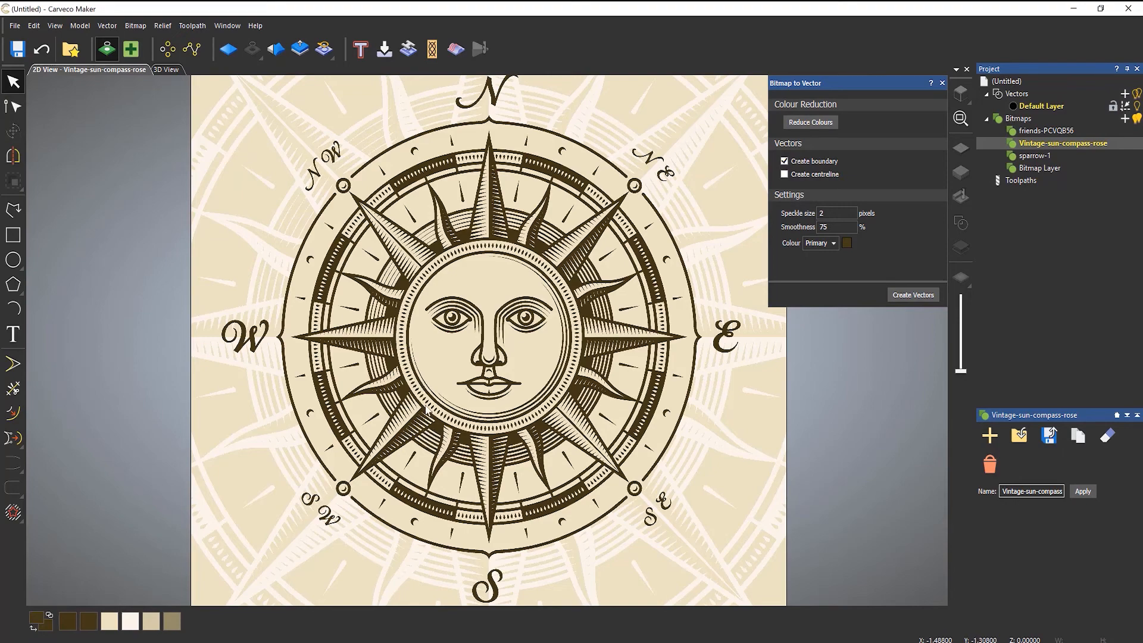
Link the two dark browns of the compass rose and create boundary vectors from the combined colour.
scroll(428, 411, up, 4)
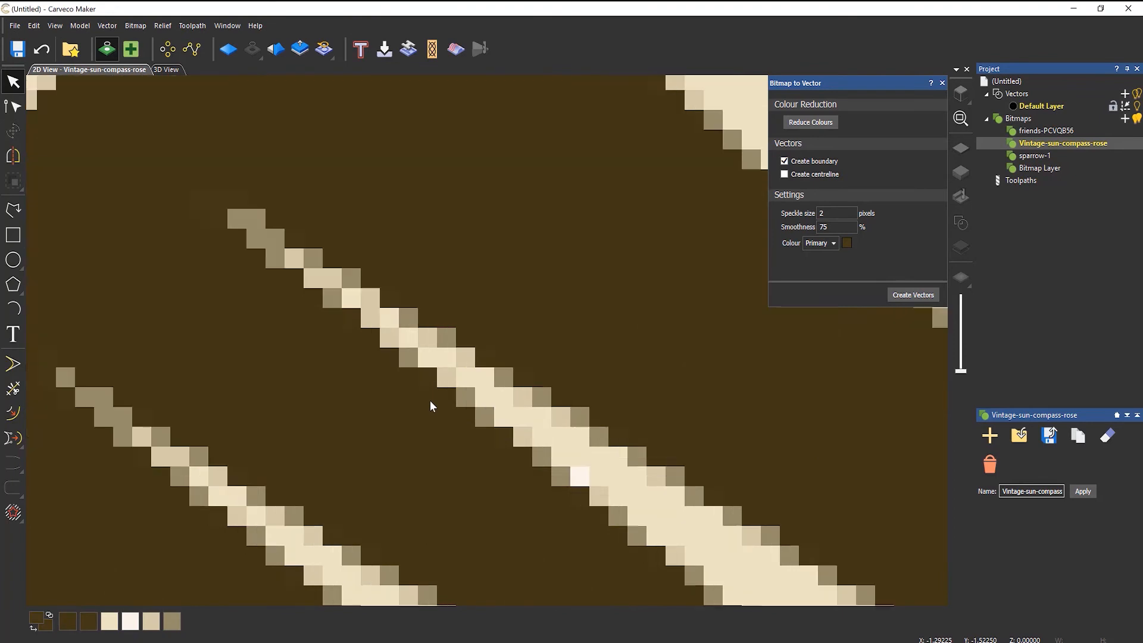
middle_drag(362, 380, 488, 480)
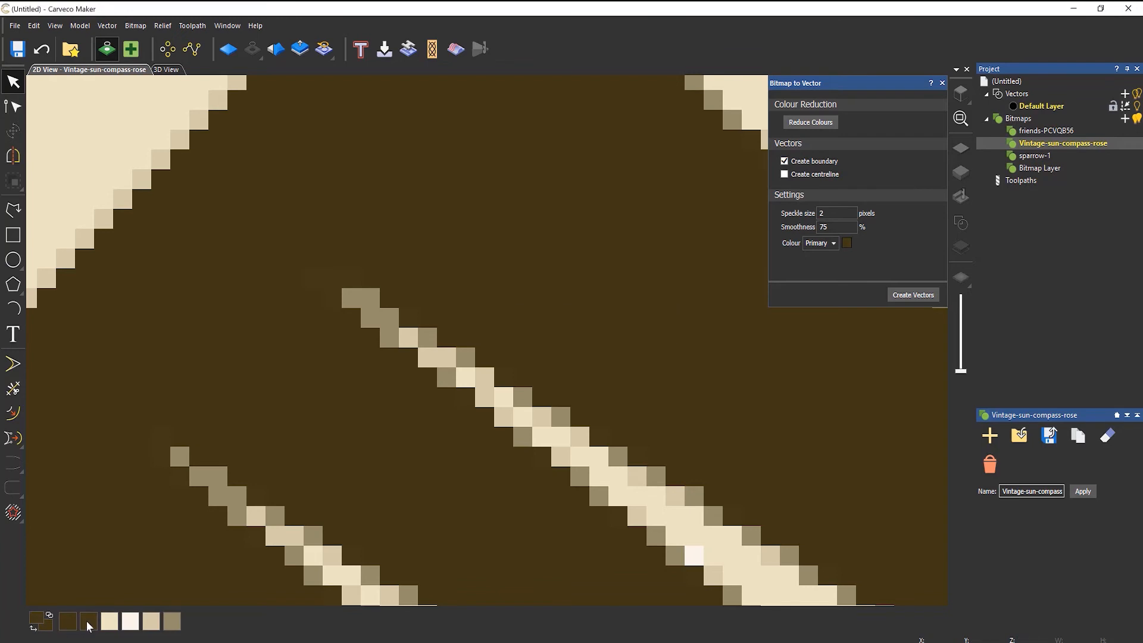
click(51, 614)
scroll(344, 264, down, 10)
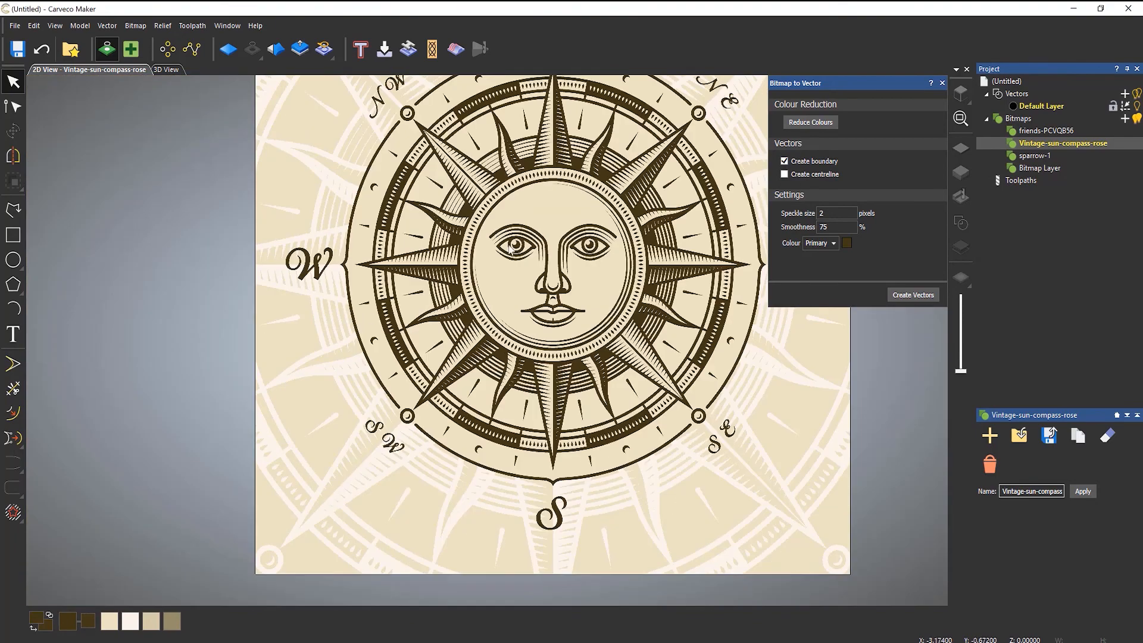
scroll(612, 174, up, 1)
scroll(600, 192, down, 1)
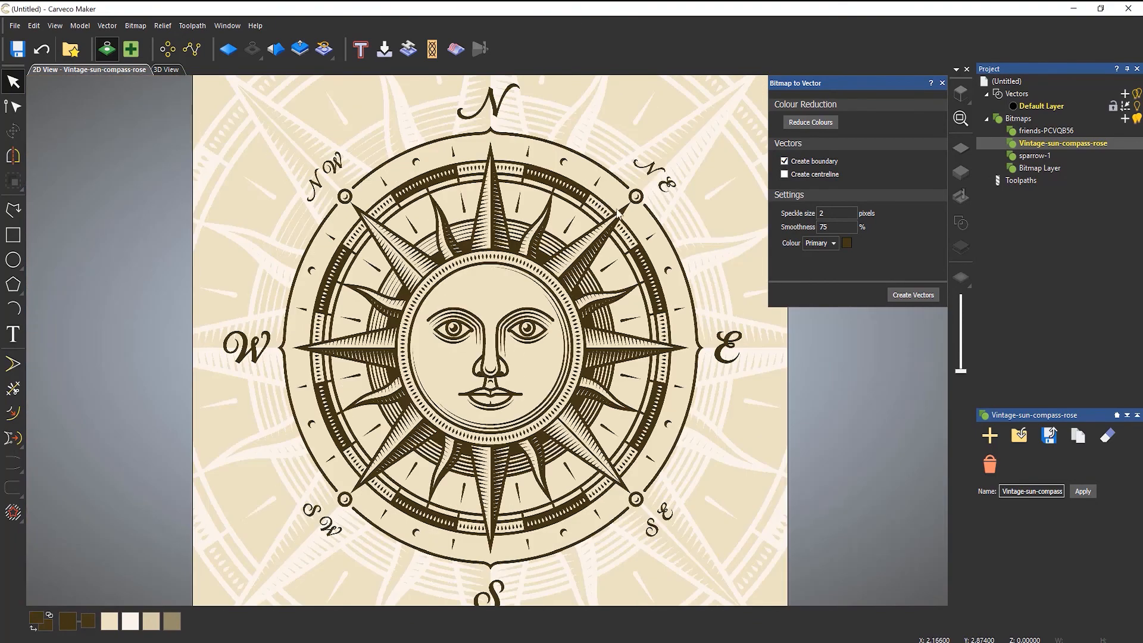
click(913, 296)
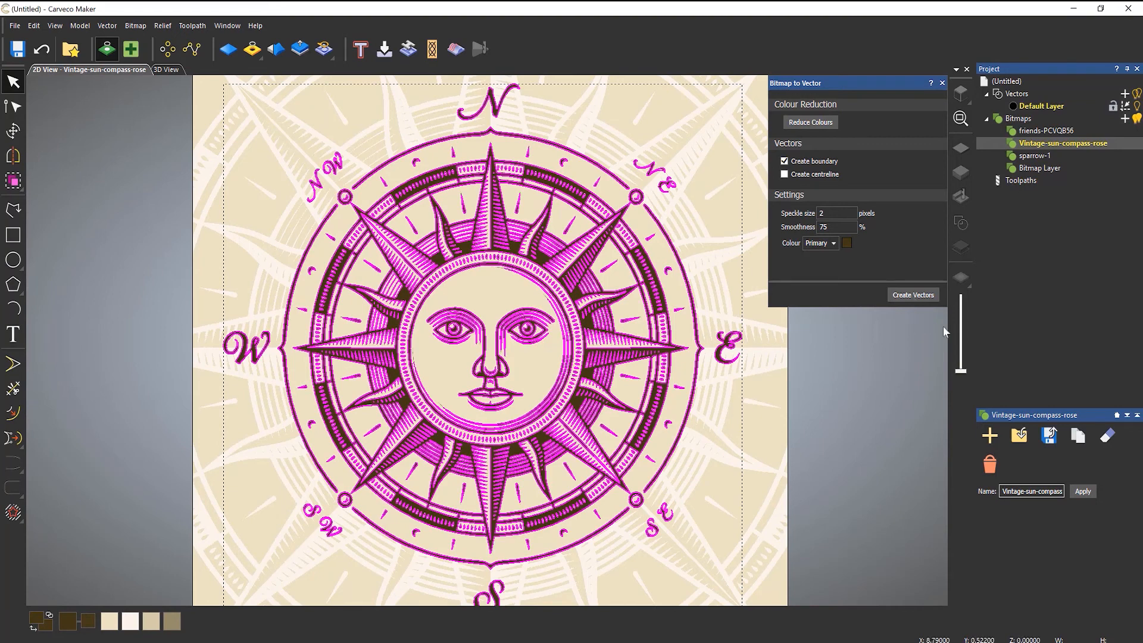
View the compass rose vectors over the blank Bitmap Layer, remove them and close the conversion tool.
click(1039, 169)
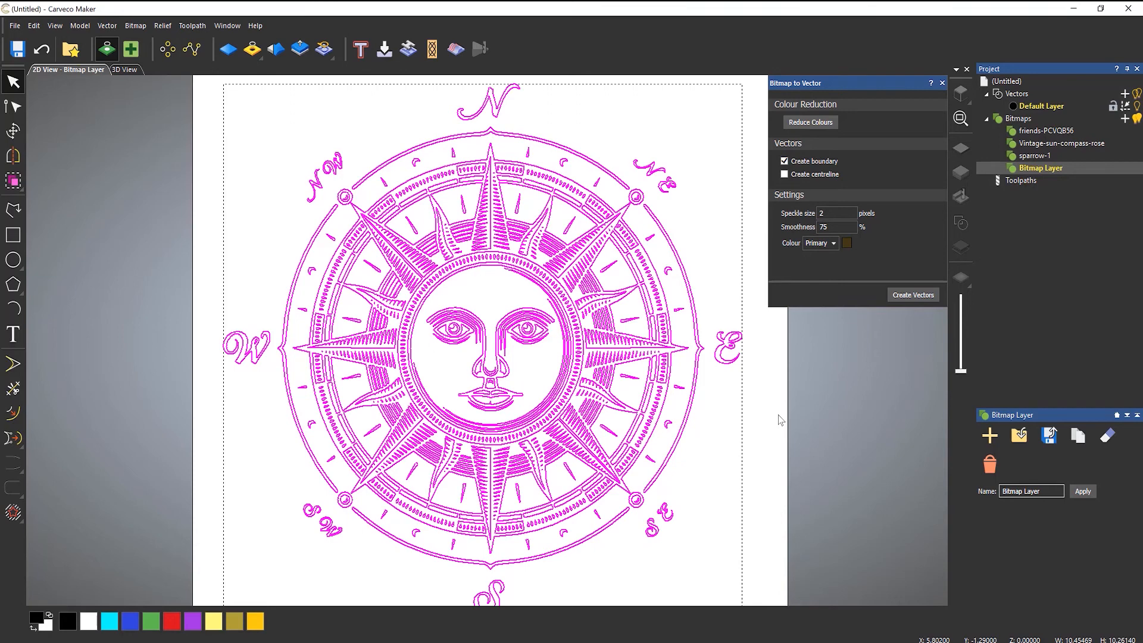
key(Up)
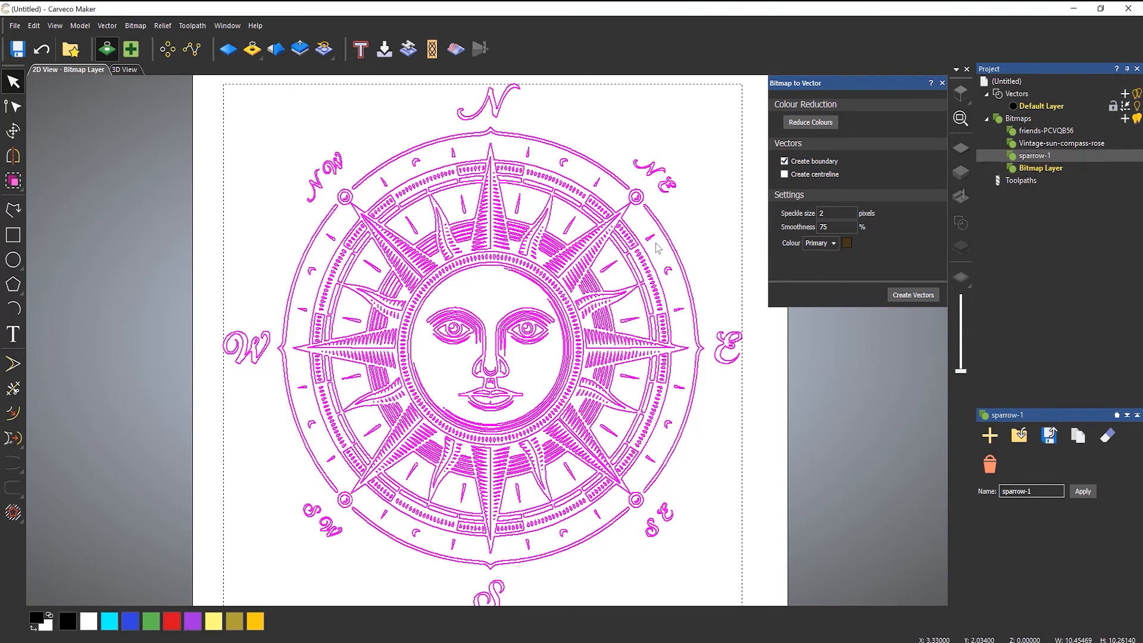
click(942, 84)
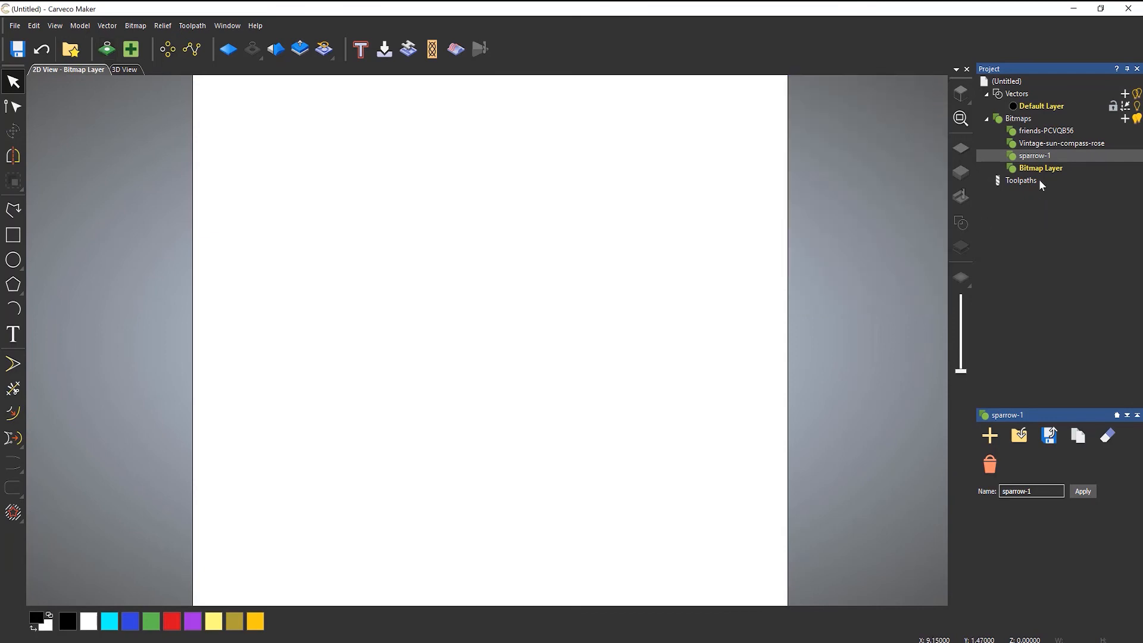
Reduce the friends-PCVQB56 photo to a maximum of 5 colours for vector conversion.
click(1047, 131)
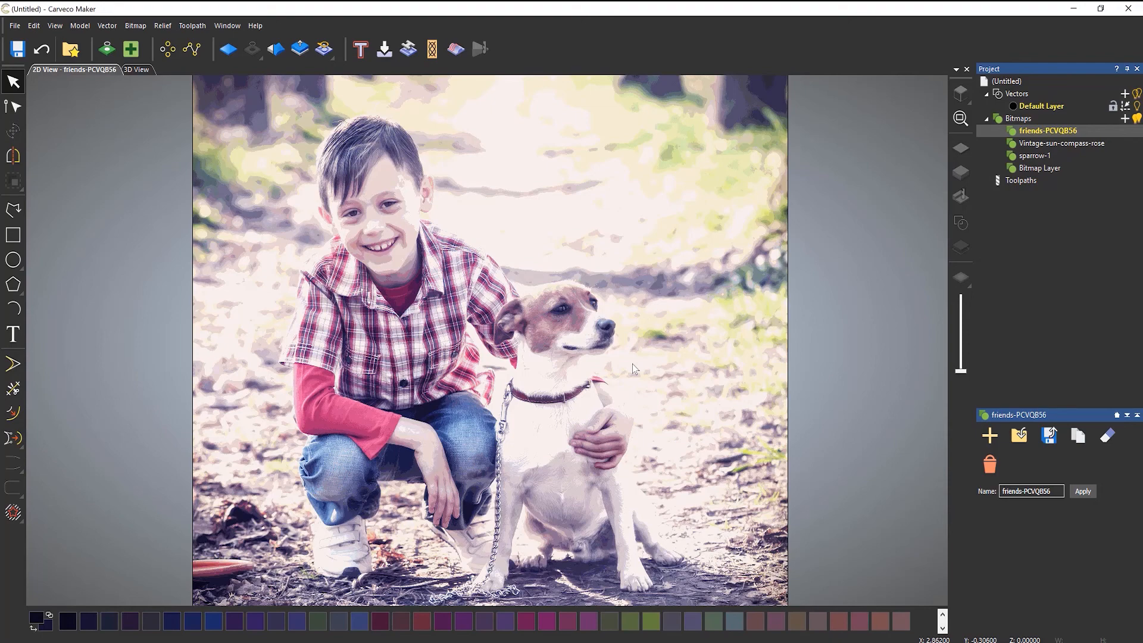
click(107, 51)
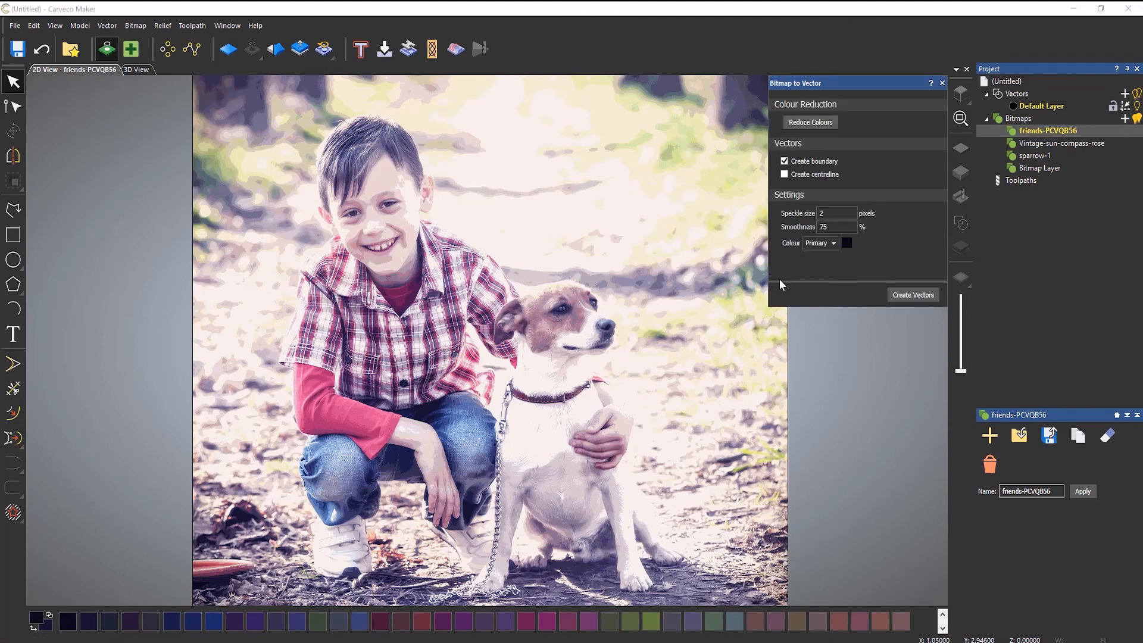
click(820, 122)
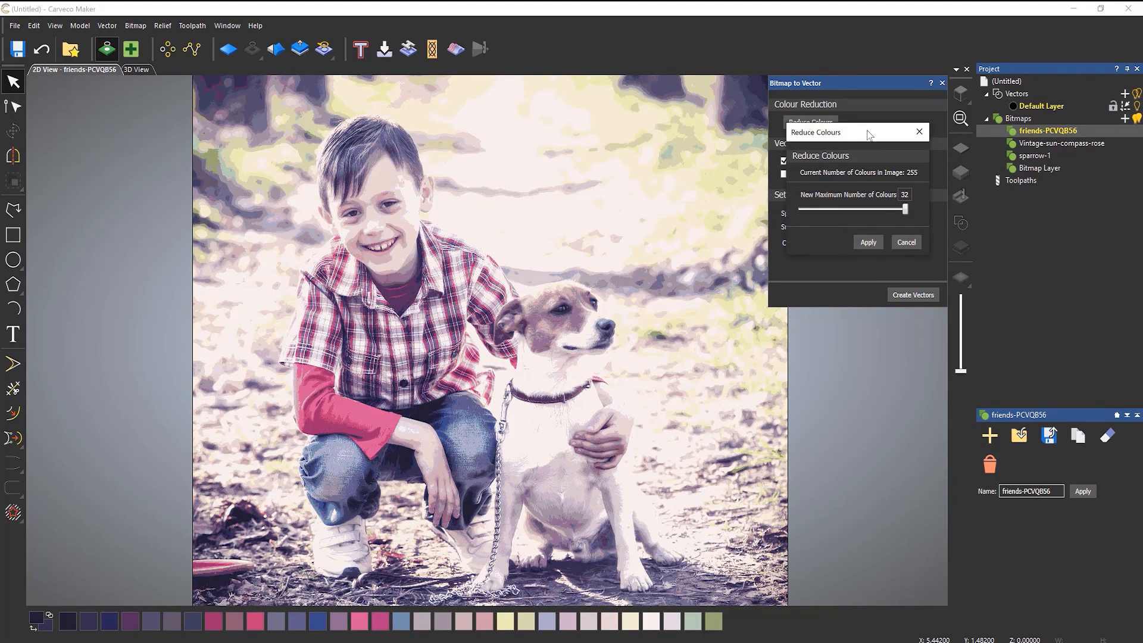
drag(868, 135, 858, 332)
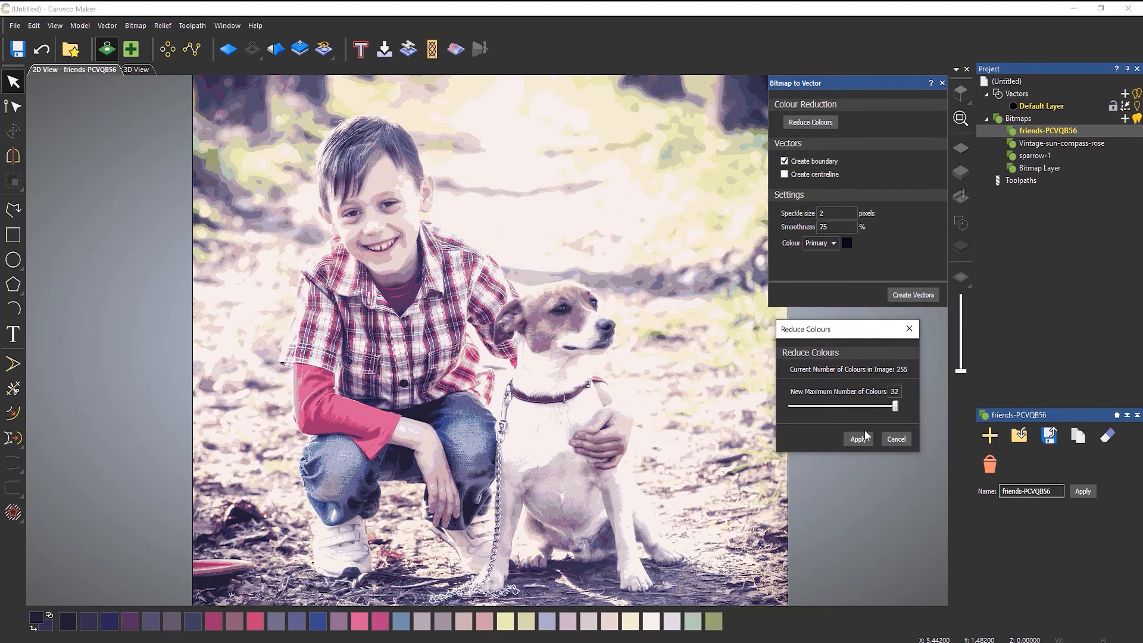
drag(895, 407, 763, 413)
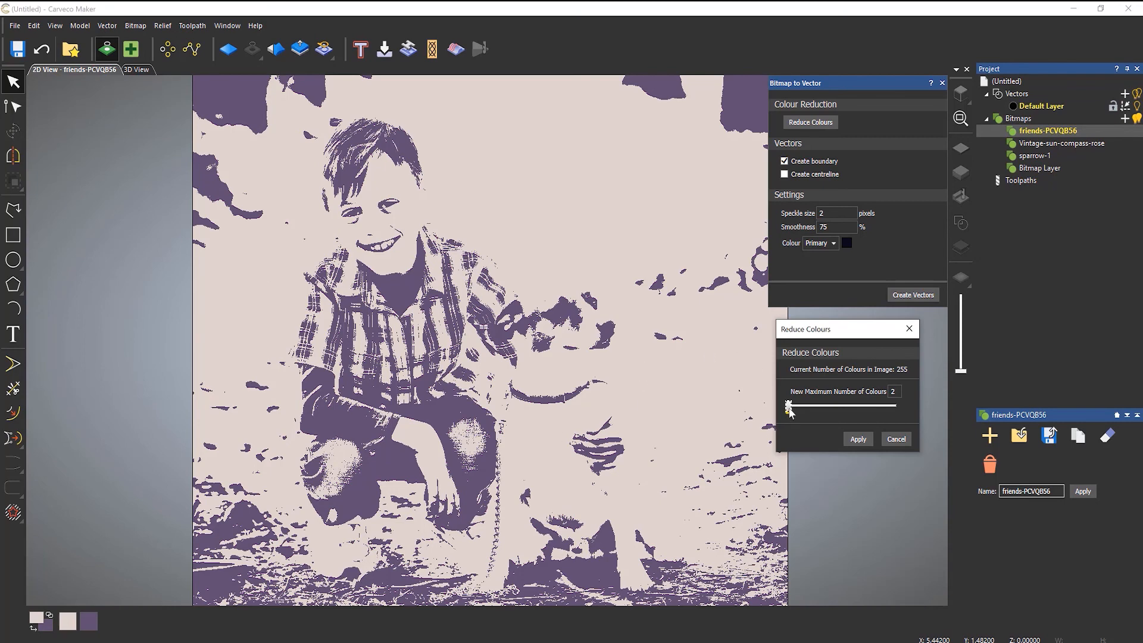
drag(790, 411, 793, 412)
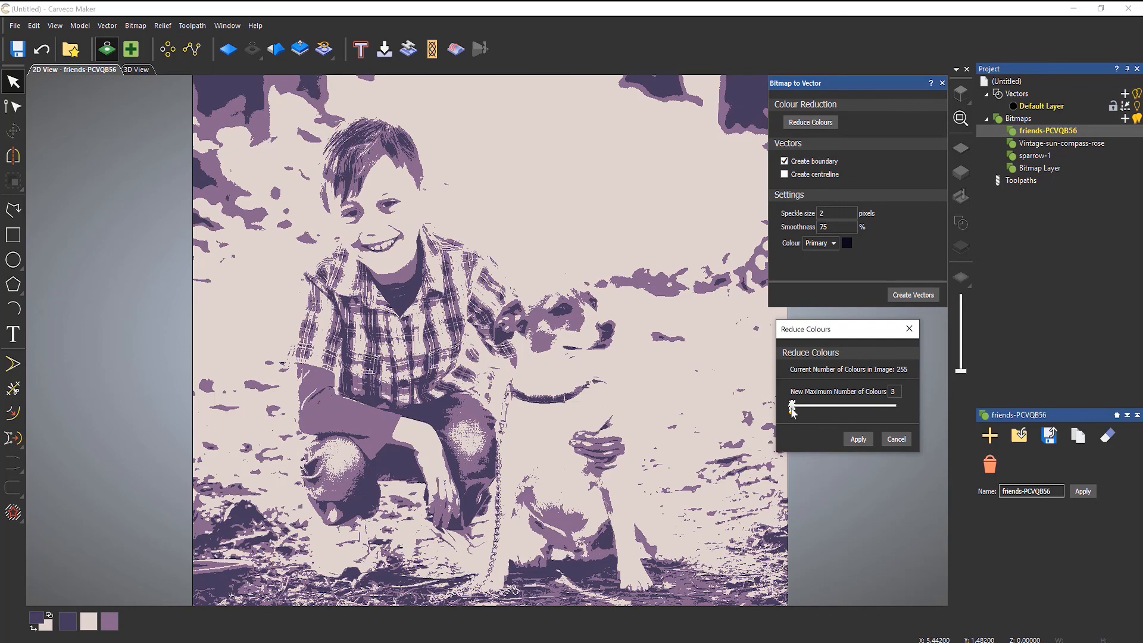
drag(792, 412, 800, 411)
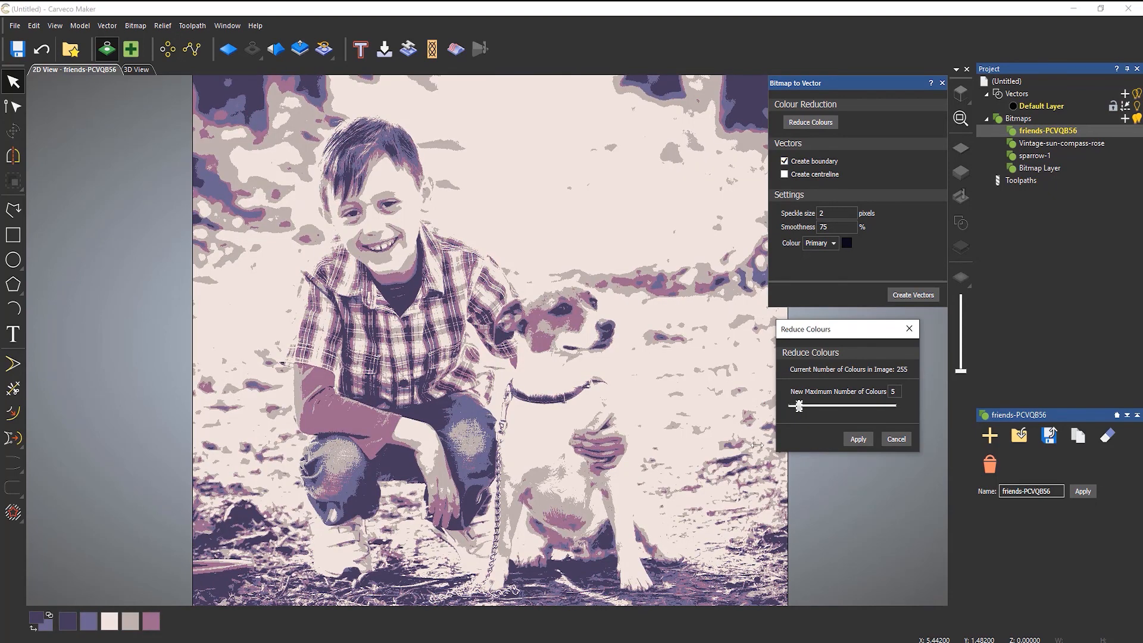
click(858, 439)
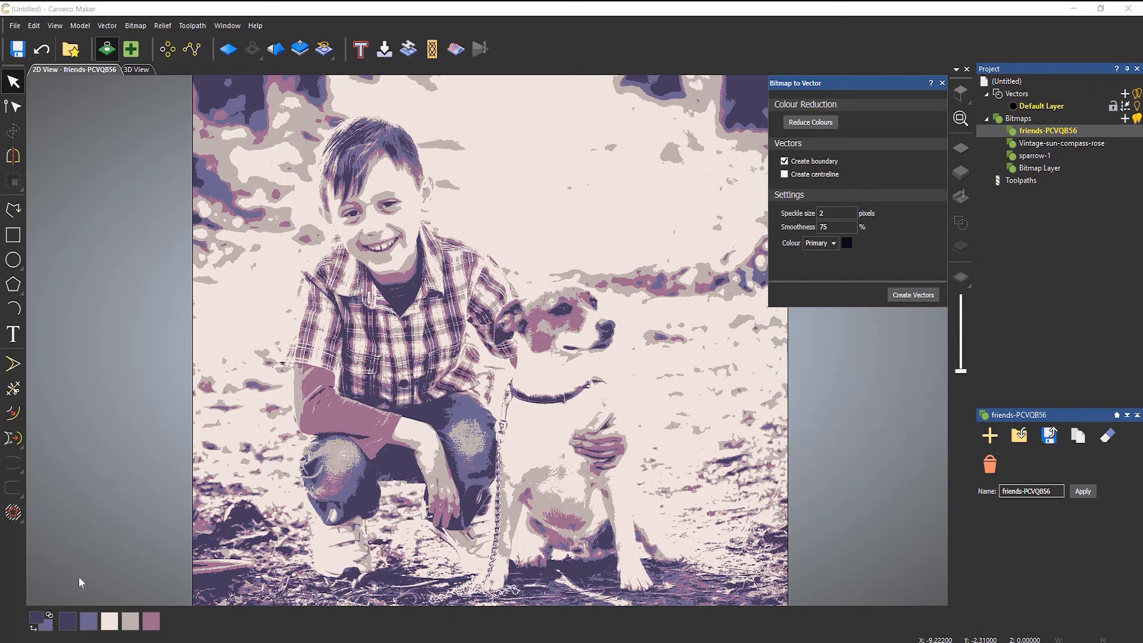
Create boundary vectors from the friends photo's darkest purple and fade the bitmap to inspect them.
click(73, 625)
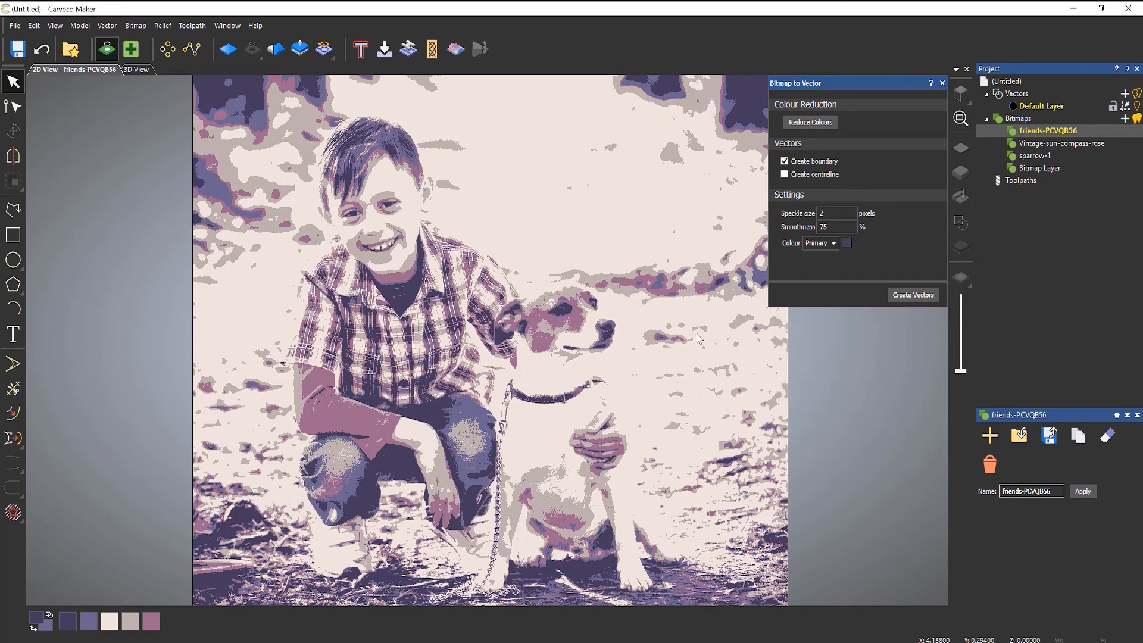
click(903, 295)
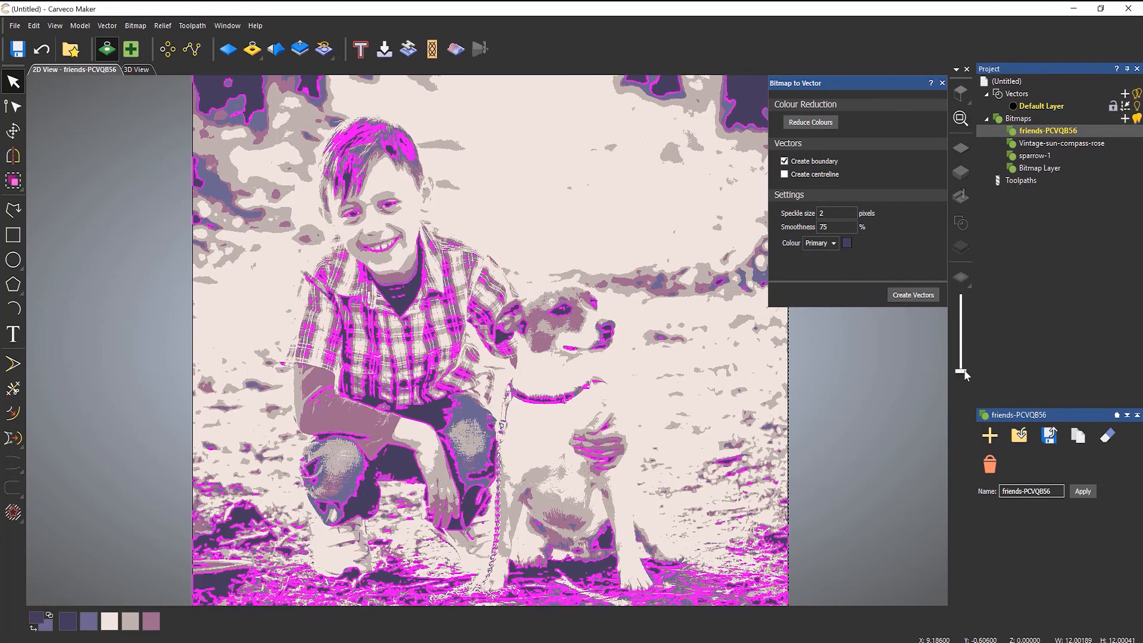
drag(962, 371, 970, 262)
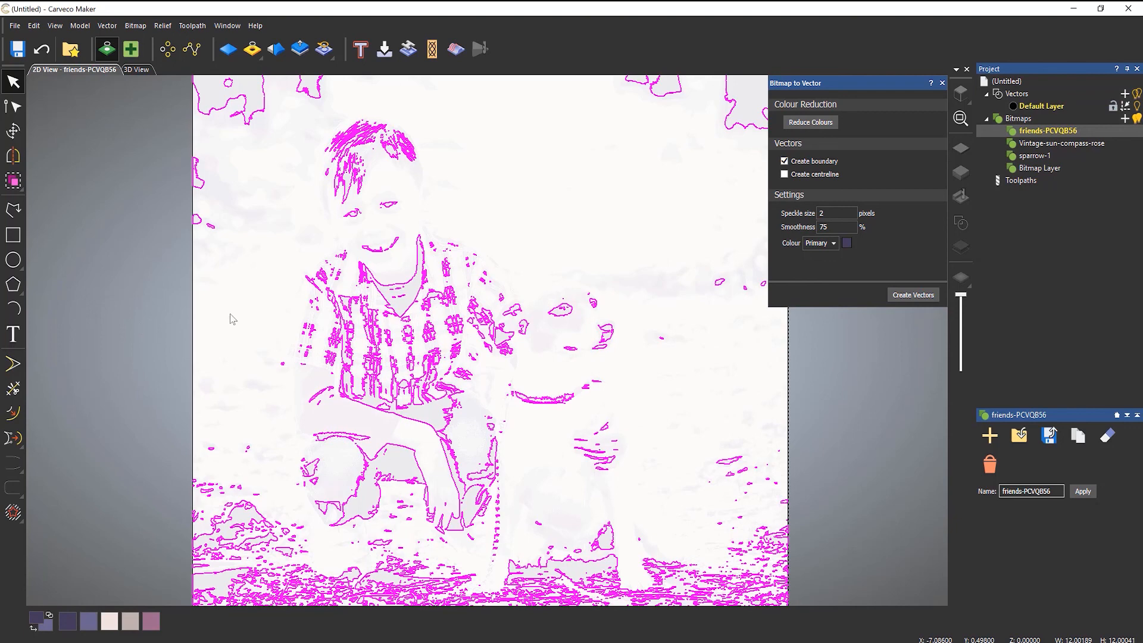
Replace the dark purple vectors with boundary vectors created from the photo's light grey colour.
key(Delete)
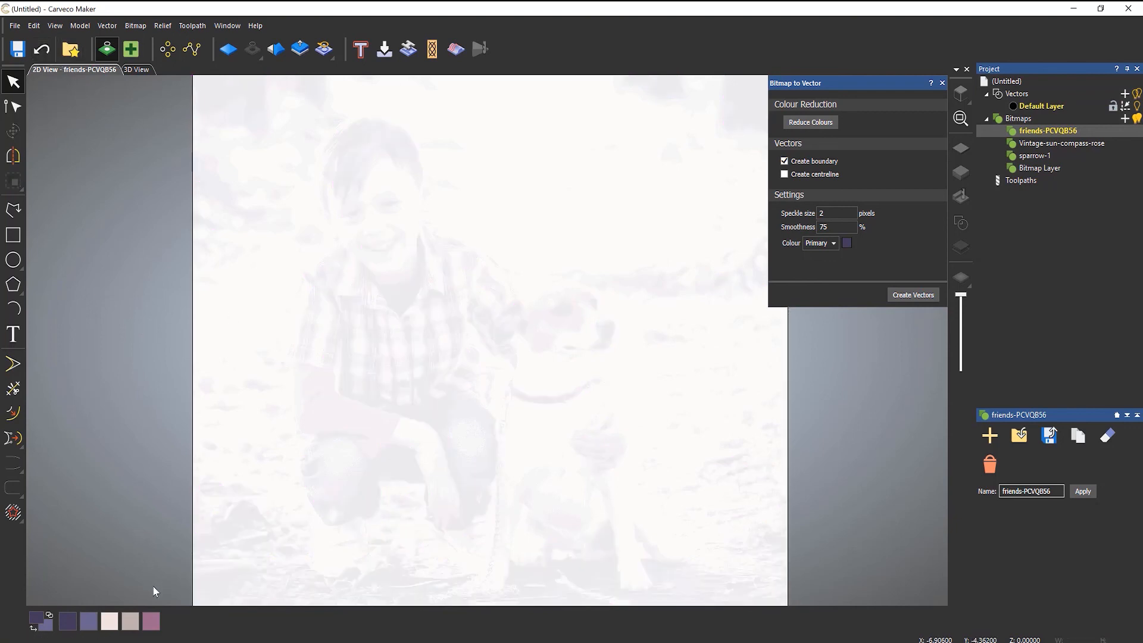
click(130, 621)
click(918, 297)
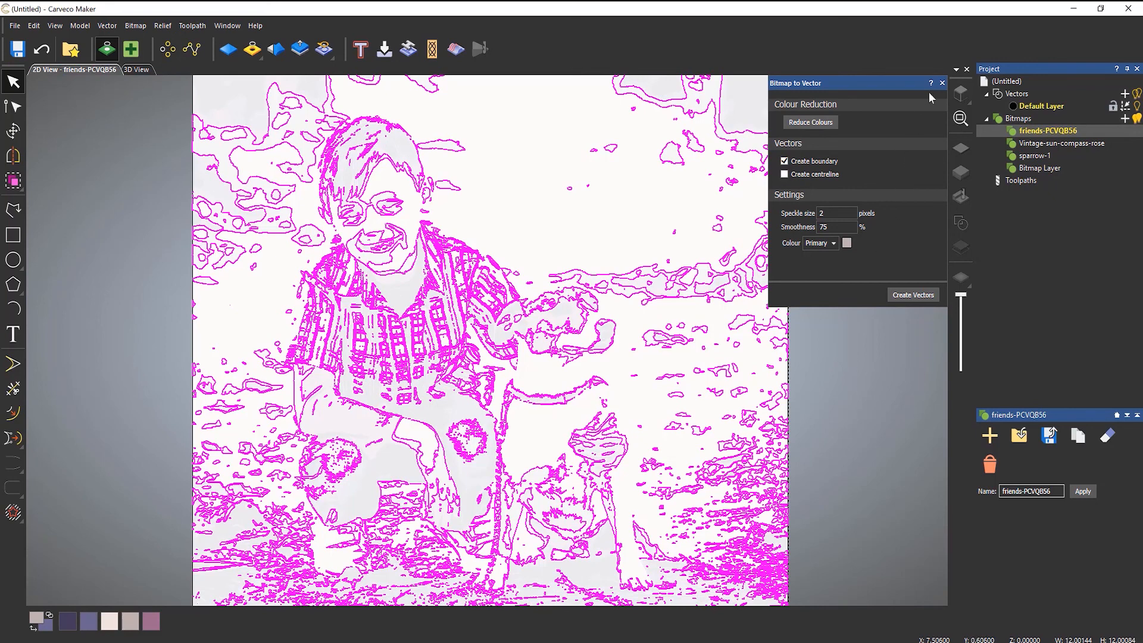
Close the conversion tool, discard the light grey vectors and restore the friends photo to full contrast.
click(943, 84)
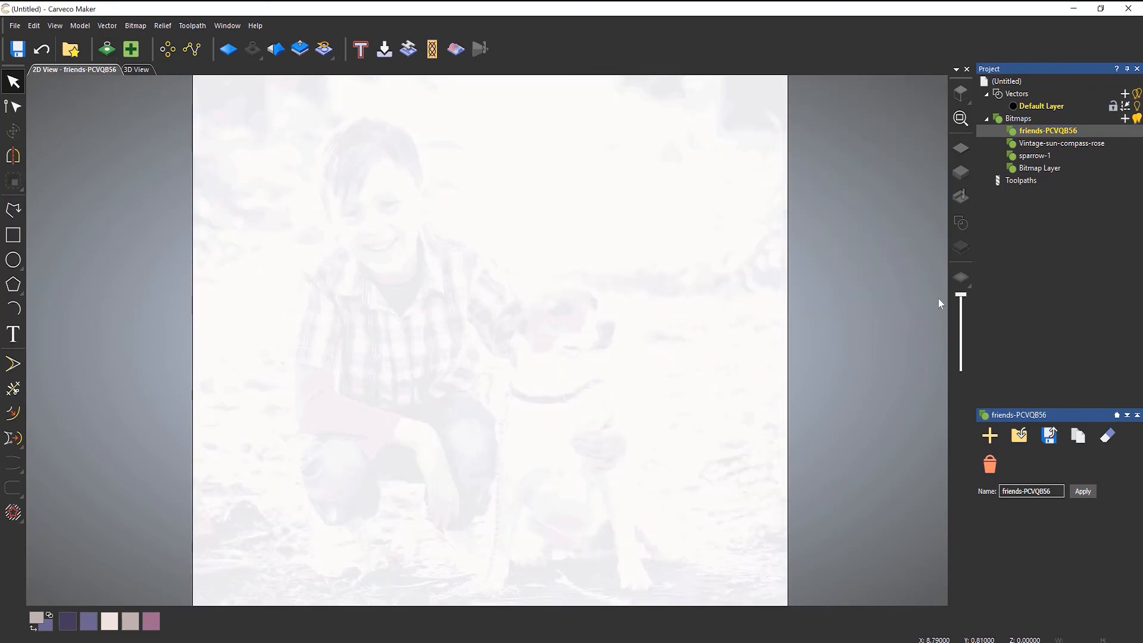
drag(961, 295, 965, 386)
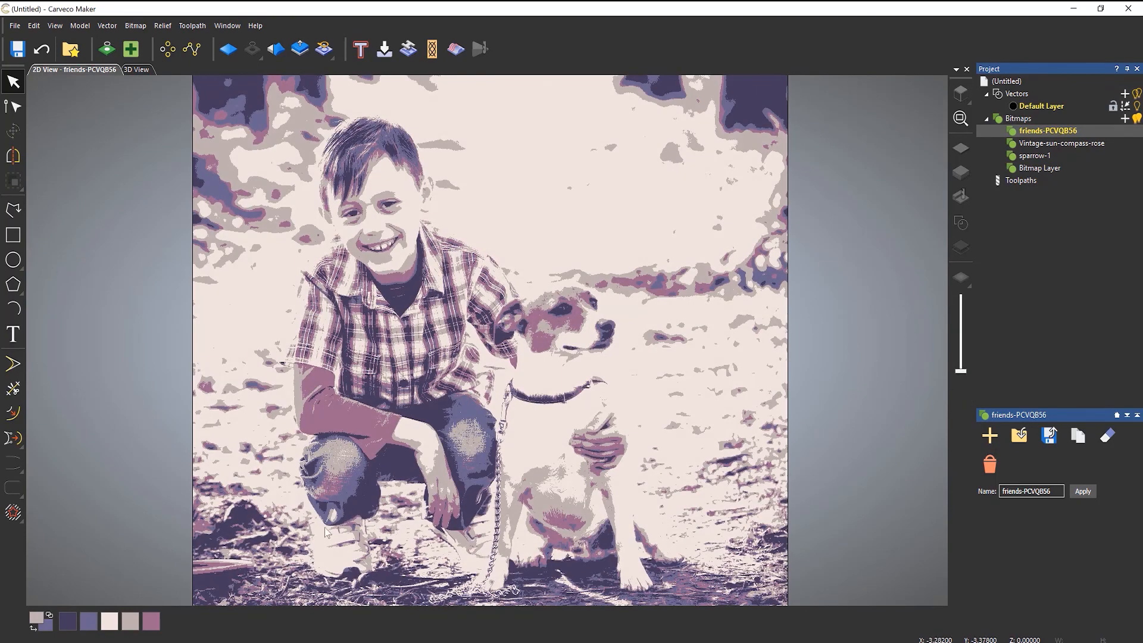